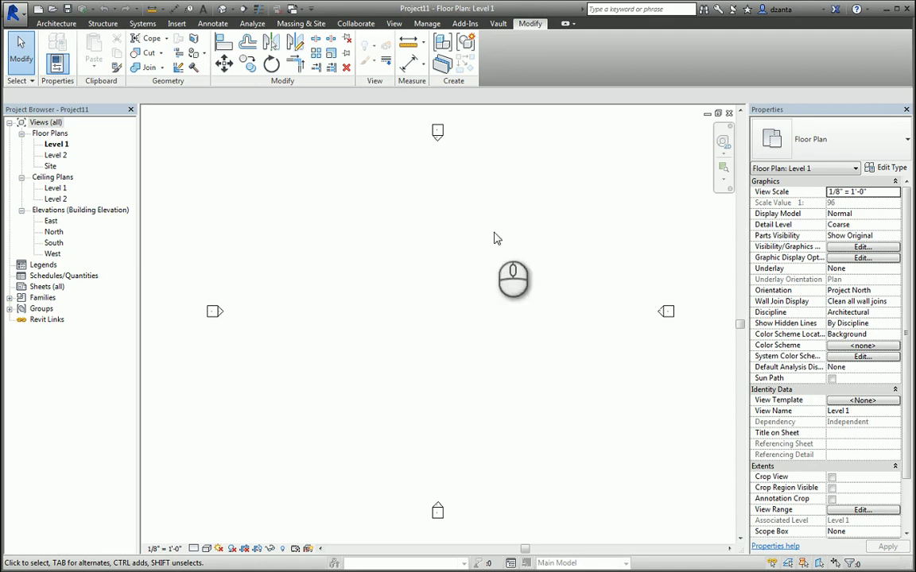
Draw a straight 21'-0" wall on Level 1 and switch to the default 3D view
{"action": "left_click", "coordinate": [56, 23]}
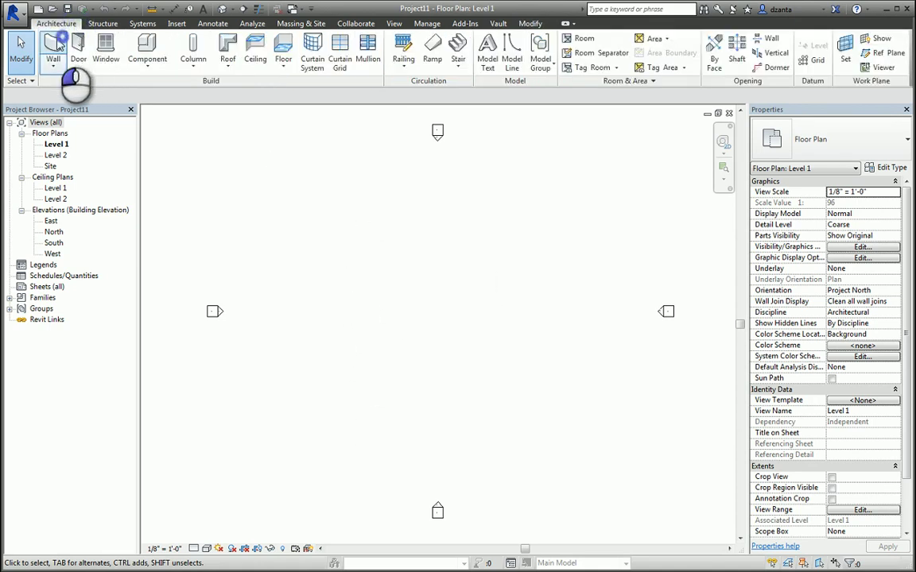
{"action": "left_click", "coordinate": [76, 49]}
{"action": "left_click", "coordinate": [403, 284]}
{"action": "left_click", "coordinate": [459, 283]}
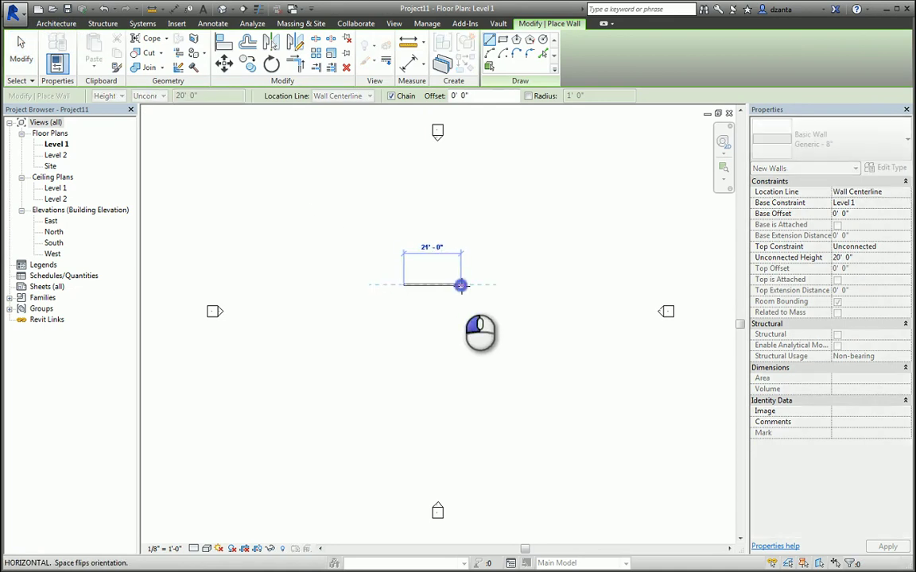
{"action": "key", "text": "Escape"}
{"action": "key", "text": "Escape"}
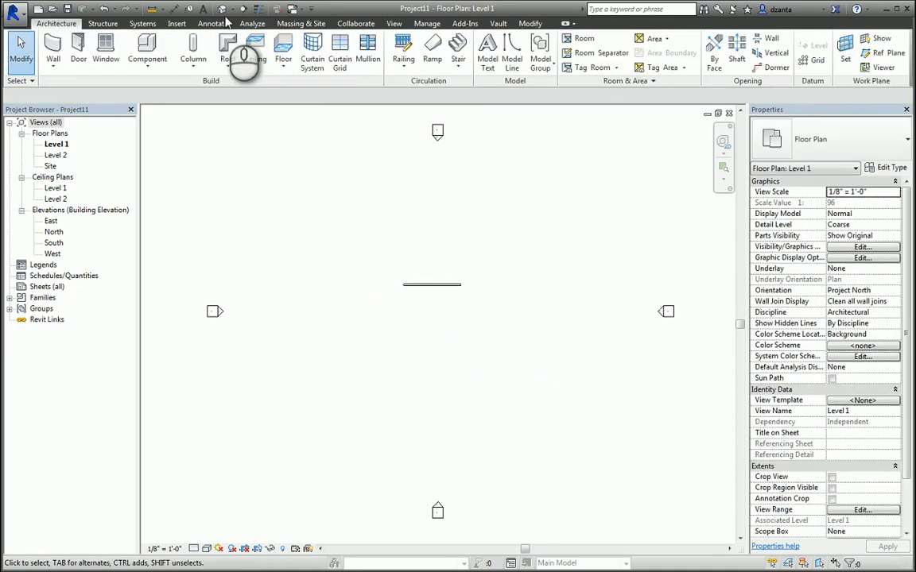
{"action": "left_click", "coordinate": [222, 9]}
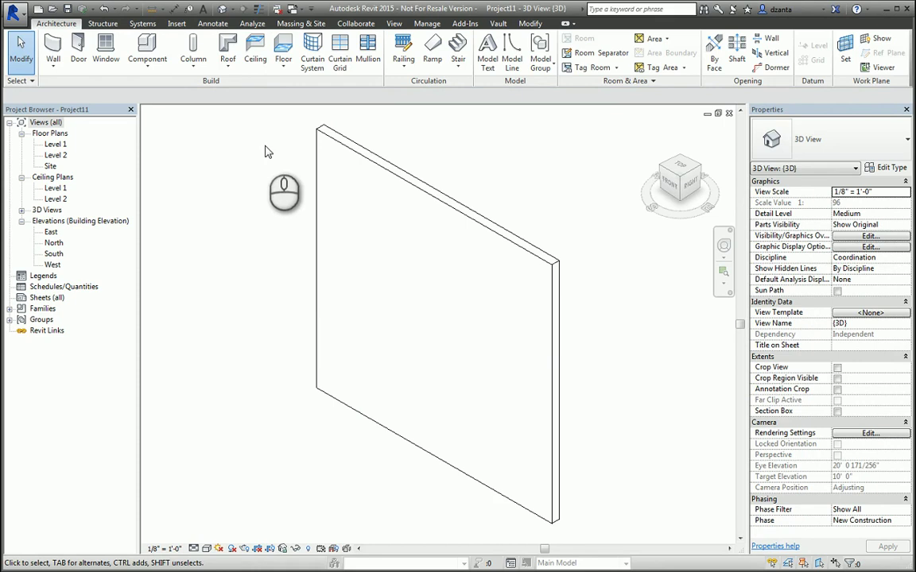
Select the wall to confirm it is a Generic - 8" basic wall, then deselect it
{"action": "left_click", "coordinate": [531, 24]}
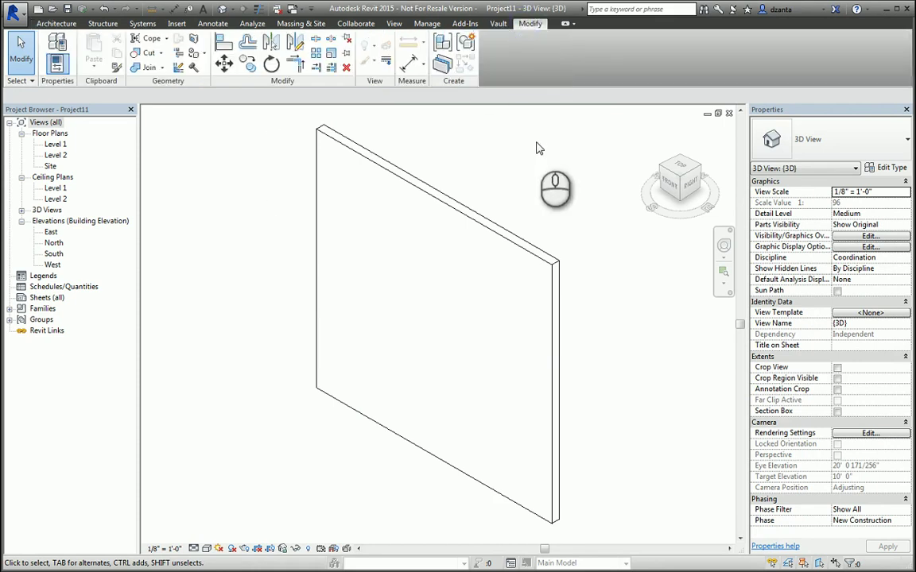
{"action": "left_click", "coordinate": [350, 230]}
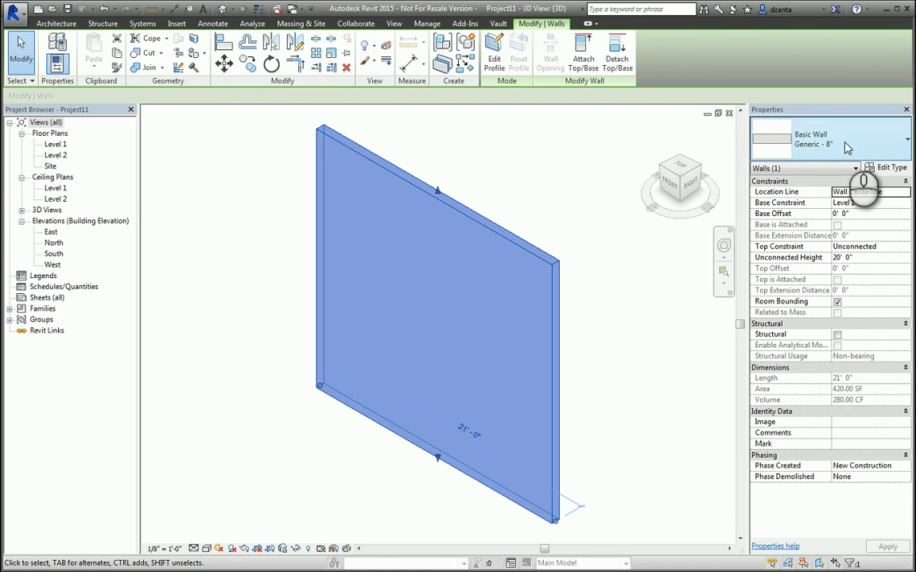
{"action": "left_click", "coordinate": [533, 158]}
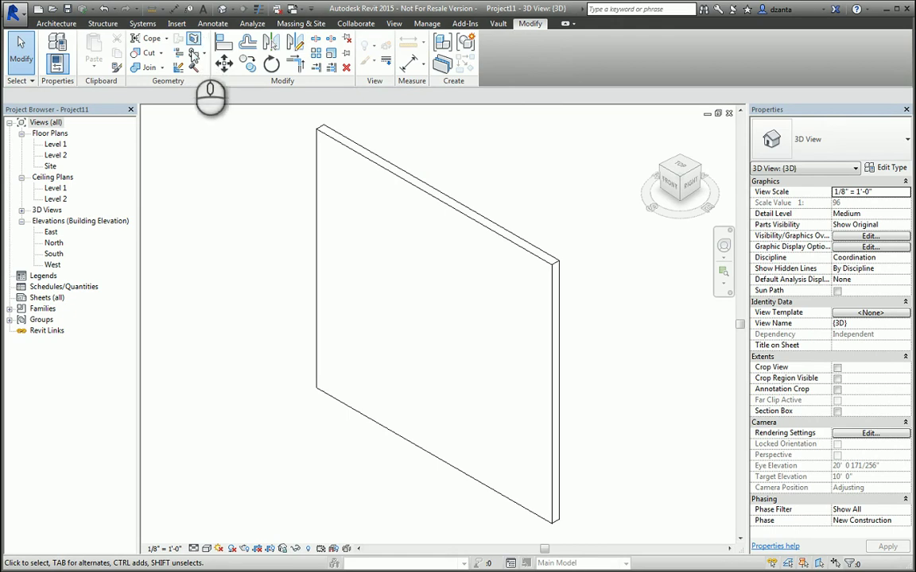
Start a Split Face on the wall's front face using the Spline draw option
{"action": "left_click", "coordinate": [193, 39]}
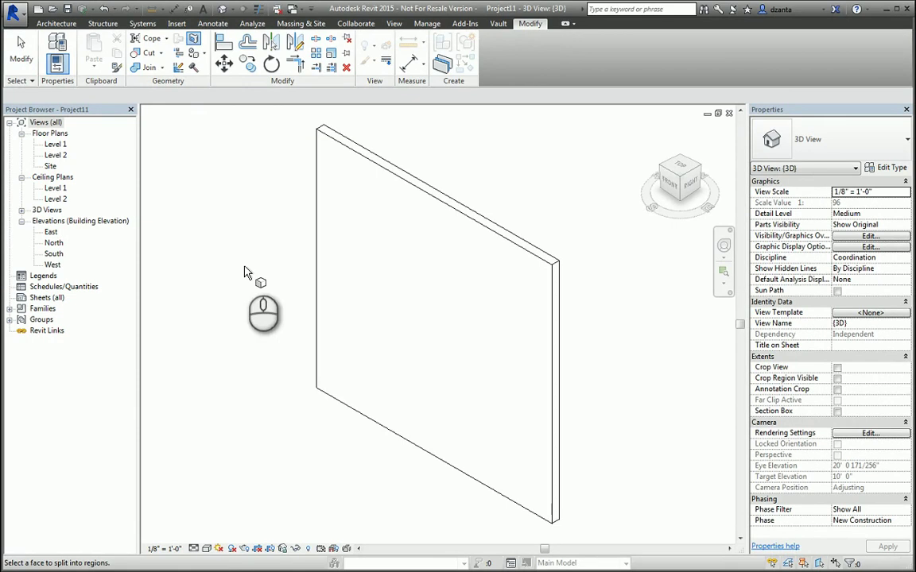
{"action": "left_click", "coordinate": [341, 219]}
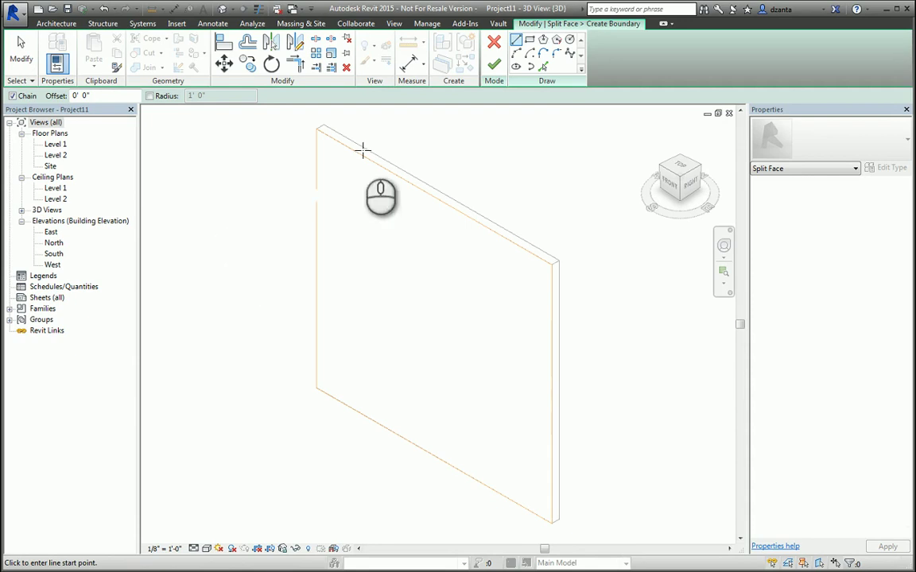
{"action": "left_click", "coordinate": [569, 54]}
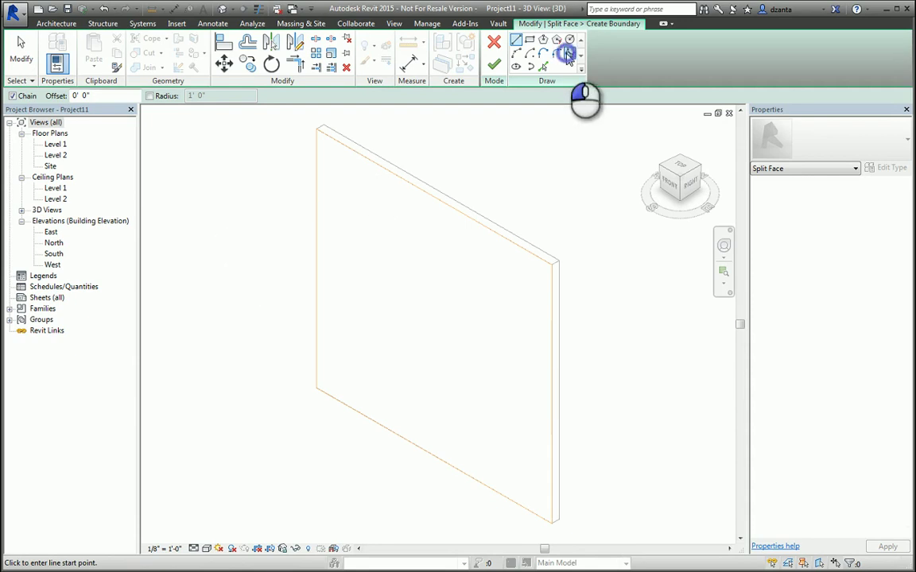
Draw a wavy spline across the face from its left edge to its right edge
{"action": "left_click", "coordinate": [316, 235]}
{"action": "left_click", "coordinate": [349, 219]}
{"action": "left_click", "coordinate": [412, 300]}
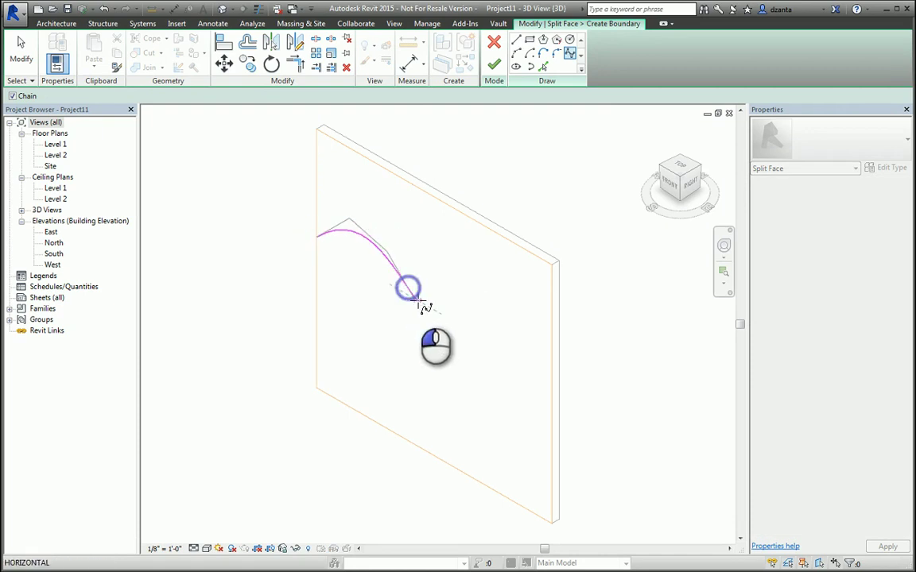
{"action": "left_click", "coordinate": [480, 291]}
{"action": "left_click", "coordinate": [524, 306]}
{"action": "left_click", "coordinate": [541, 346]}
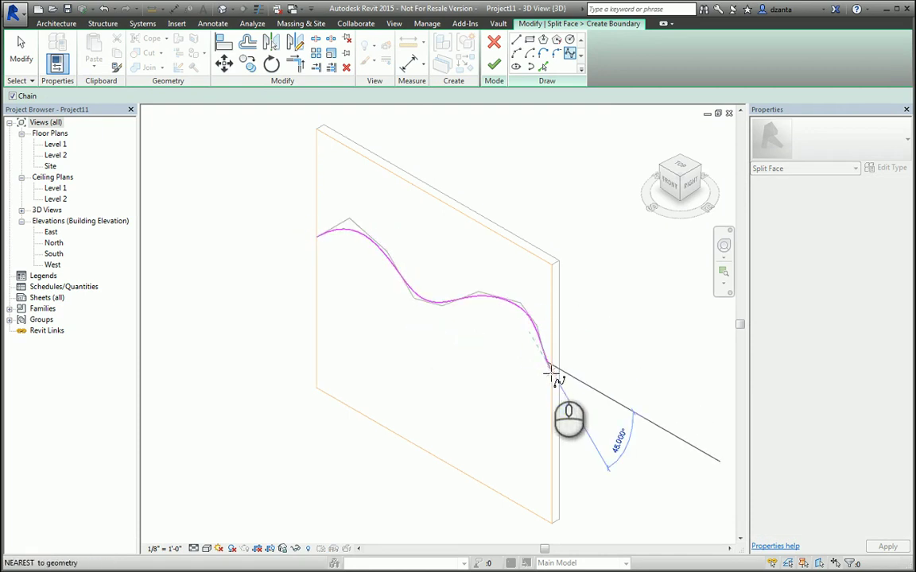
{"action": "left_click", "coordinate": [548, 370]}
Check the drawn spline and finish the split-face boundary sketch
{"action": "left_click", "coordinate": [23, 72]}
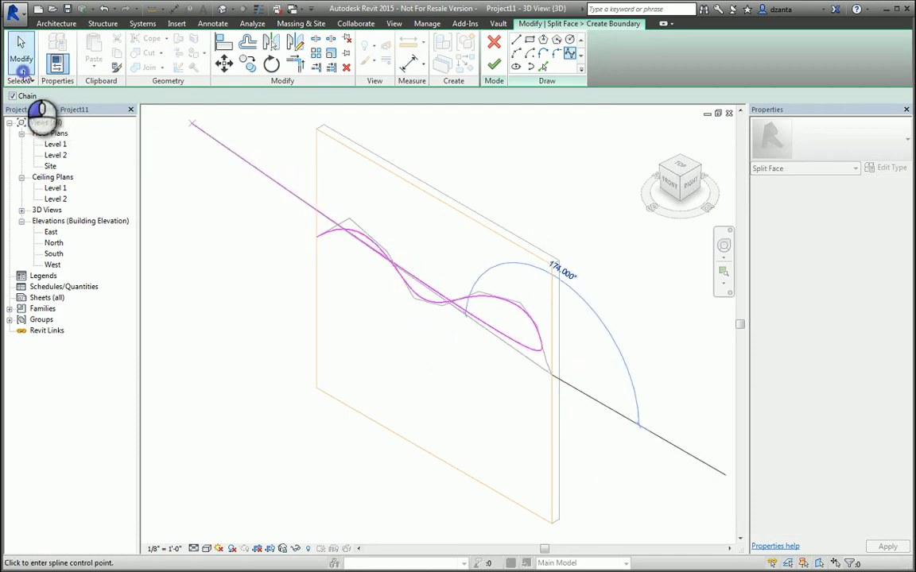
{"action": "scroll", "coordinate": [548, 368], "scroll_direction": "up", "scroll_amount": 2}
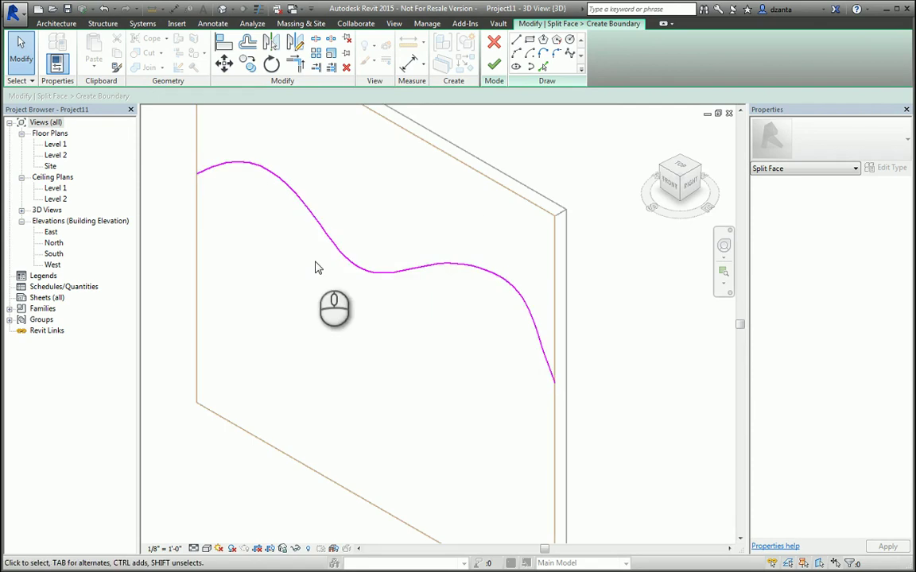
{"action": "left_click", "coordinate": [199, 177]}
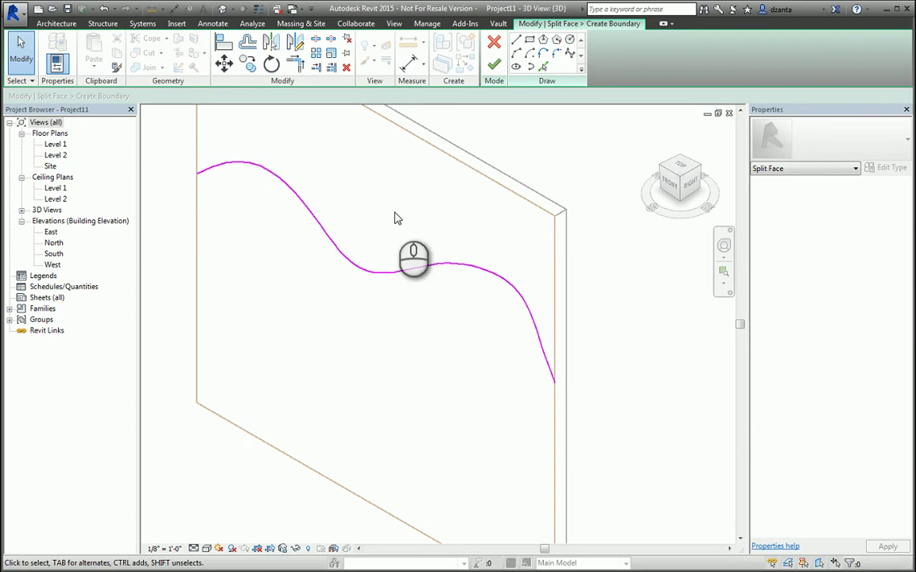
{"action": "left_click", "coordinate": [494, 66]}
Paint the lower wall region below the spline with the Copper material
{"action": "left_click", "coordinate": [640, 329]}
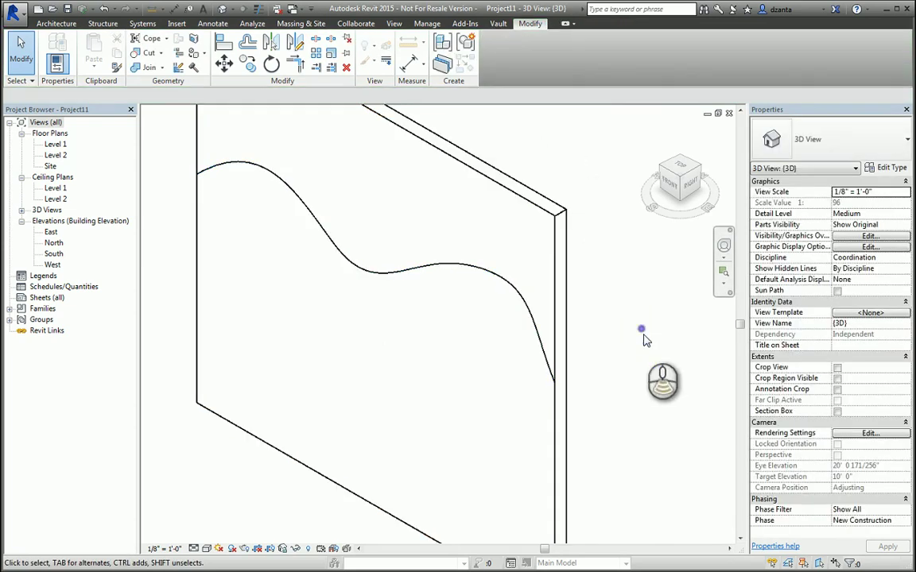
{"action": "middle_click_drag", "start_coordinate": [646, 340], "coordinate": [650, 362], "text": "shift"}
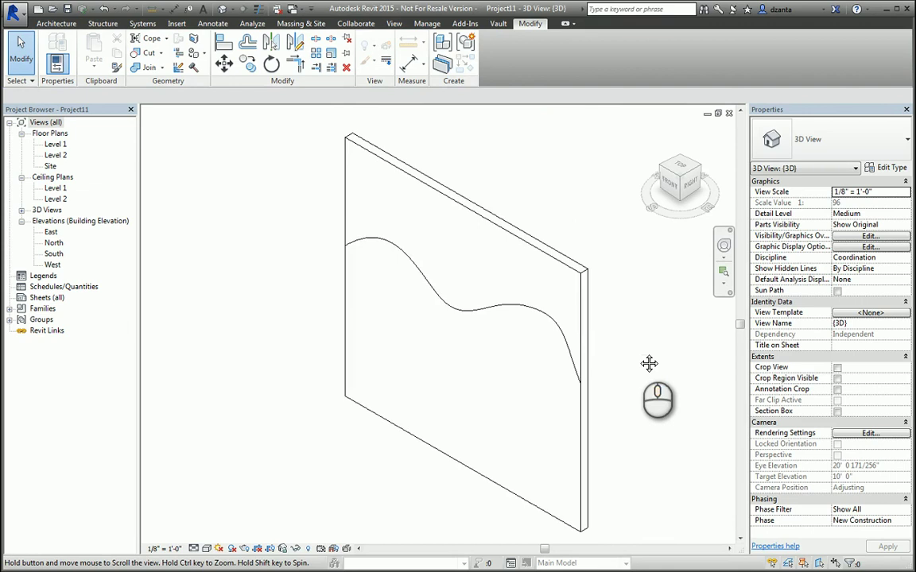
{"action": "left_click", "coordinate": [204, 53]}
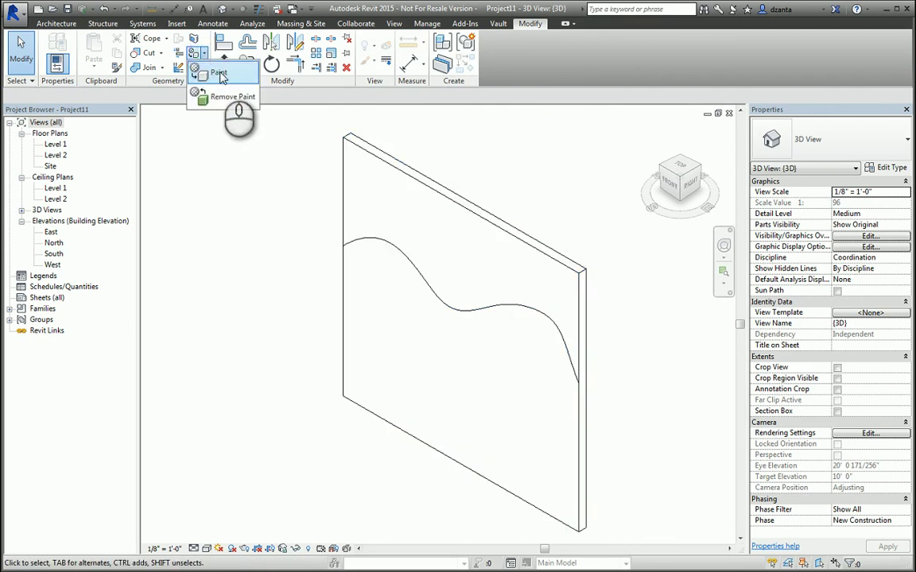
{"action": "left_click", "coordinate": [220, 74]}
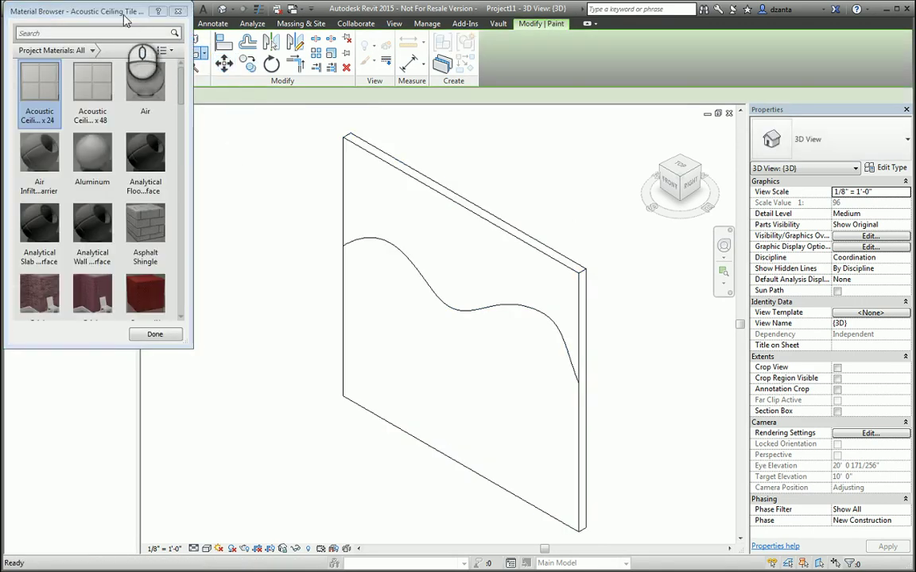
{"action": "left_click_drag", "start_coordinate": [115, 10], "coordinate": [148, 52]}
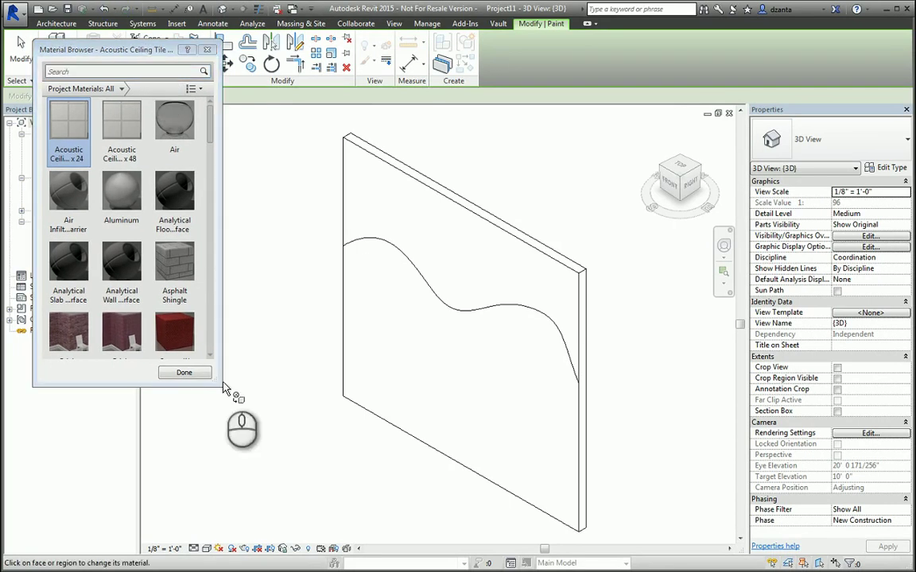
{"action": "left_click_drag", "start_coordinate": [218, 384], "coordinate": [279, 474]}
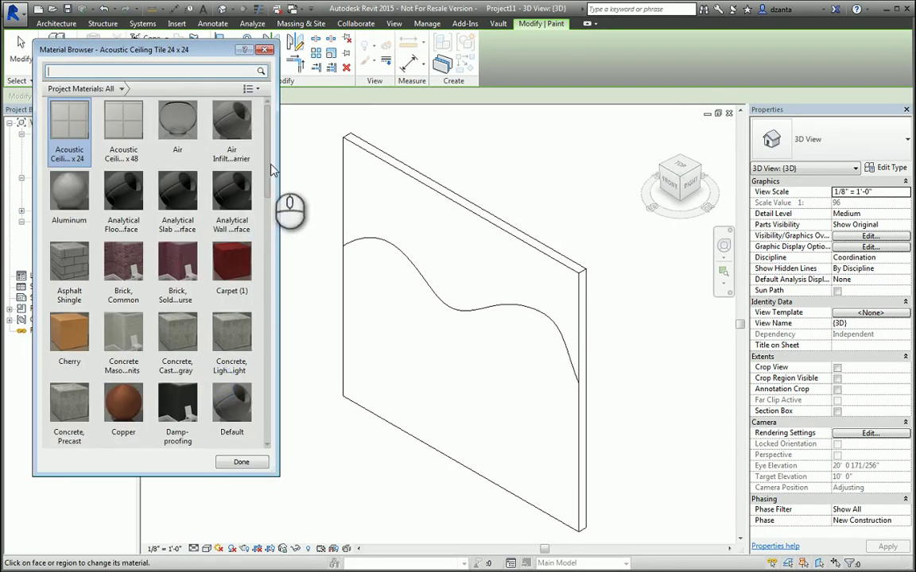
{"action": "left_click_drag", "start_coordinate": [269, 176], "coordinate": [268, 235]}
{"action": "left_click", "coordinate": [126, 199]}
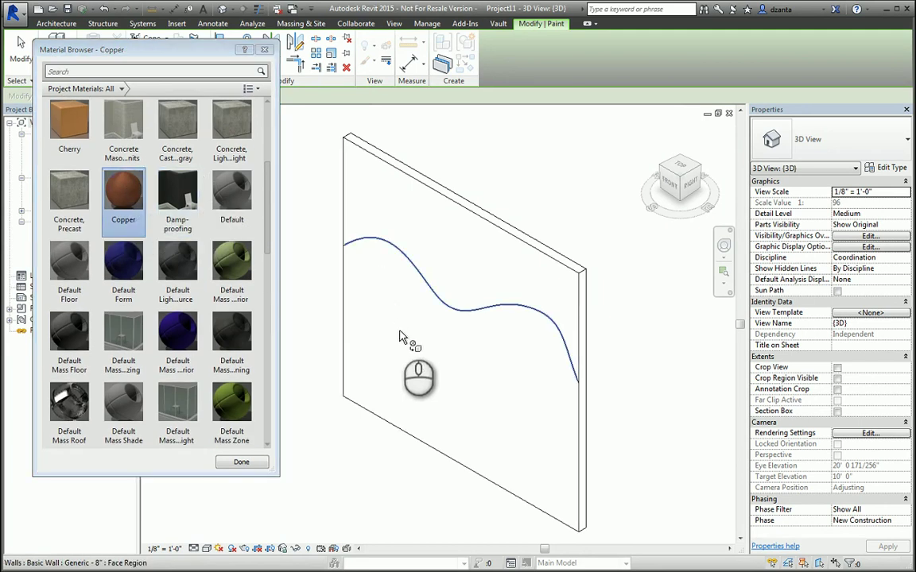
{"action": "left_click", "coordinate": [360, 297]}
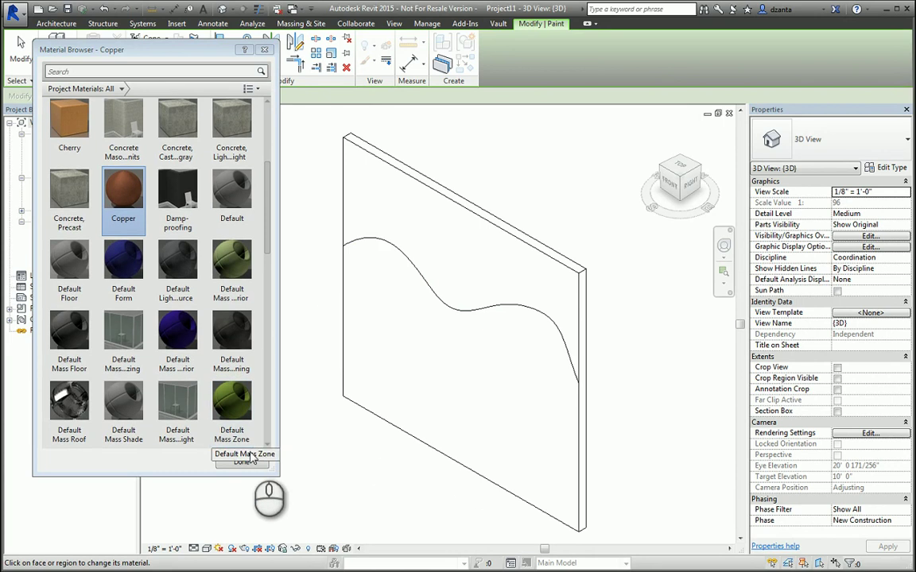
{"action": "left_click", "coordinate": [242, 462]}
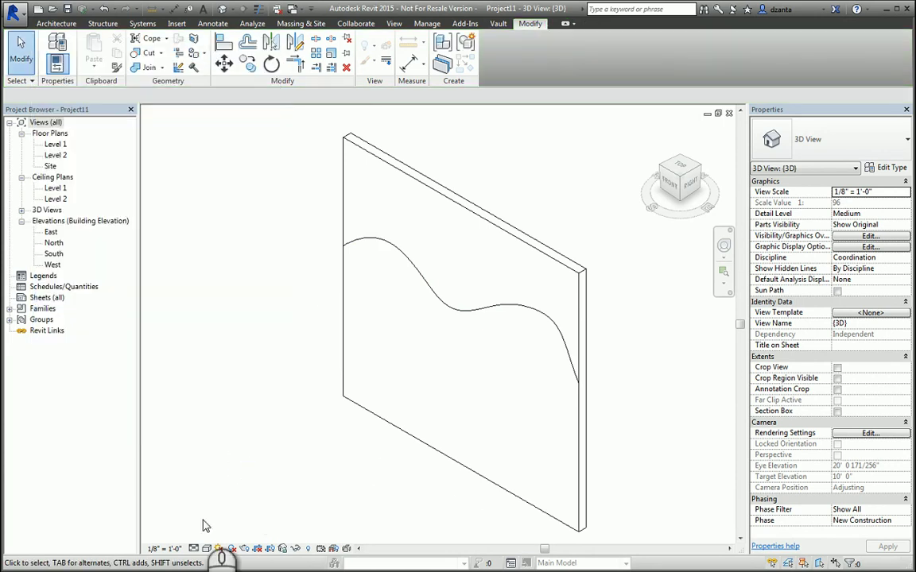
Switch the 3D view's visual style to Shaded, then to Realistic
{"action": "left_click", "coordinate": [207, 549]}
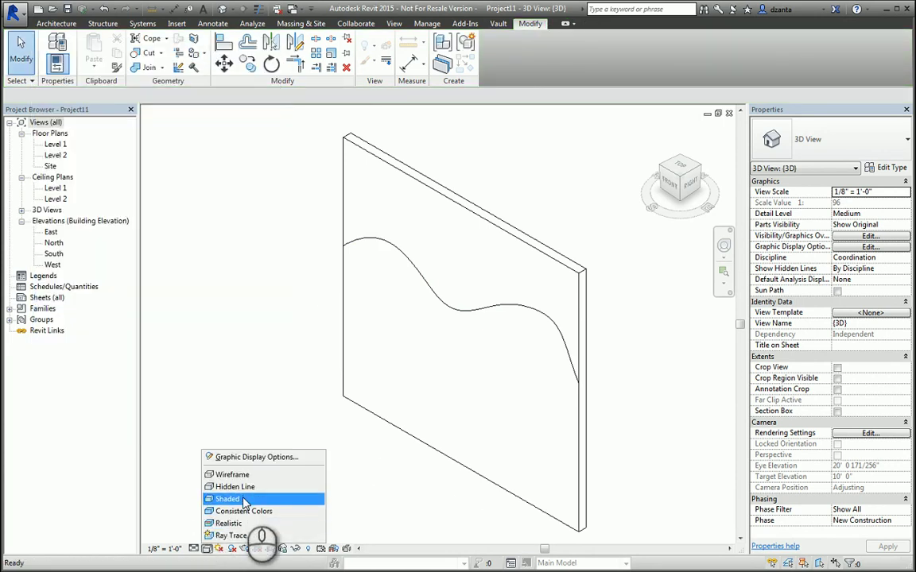
{"action": "left_click", "coordinate": [237, 496]}
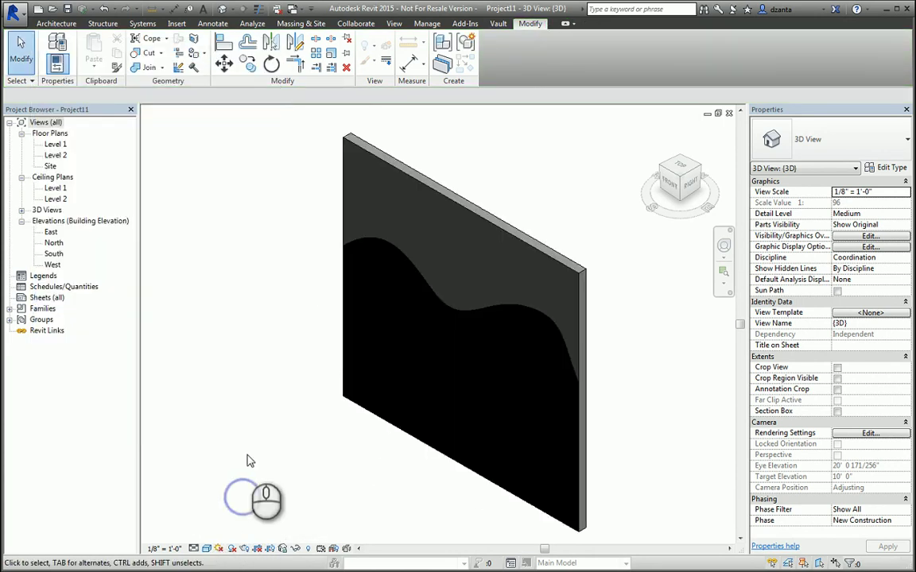
{"action": "left_click", "coordinate": [207, 550]}
{"action": "left_click", "coordinate": [227, 521]}
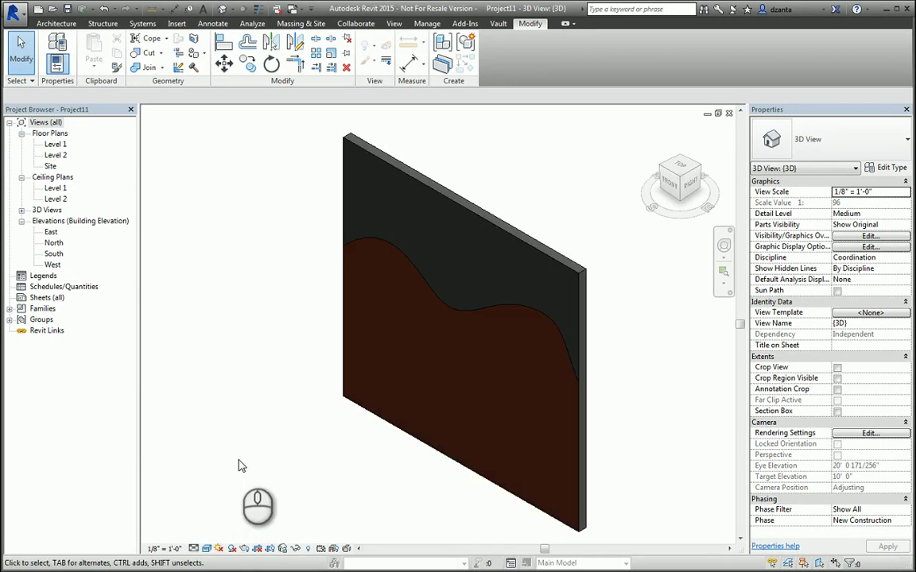
Paint the upper wall region above the spline with the yellow Parking Stripe material
{"action": "left_click", "coordinate": [193, 54]}
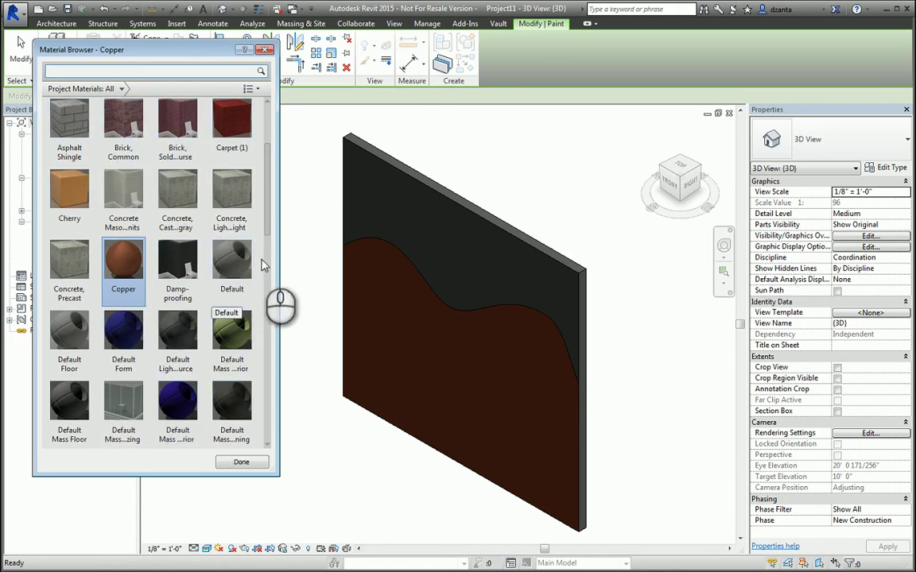
{"action": "scroll", "coordinate": [268, 250], "scroll_direction": "down", "scroll_amount": 1}
{"action": "scroll", "coordinate": [267, 250], "scroll_direction": "down", "scroll_amount": 5}
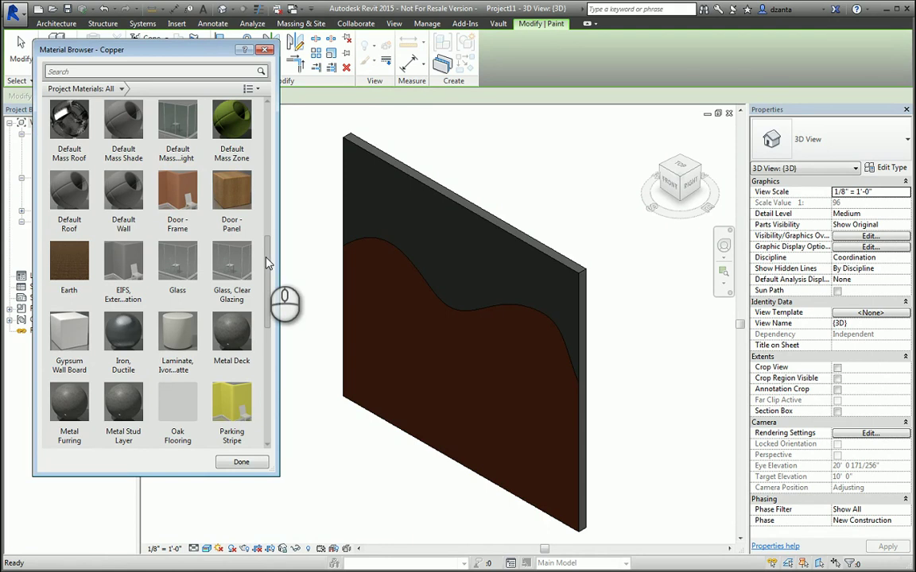
{"action": "left_click", "coordinate": [232, 406]}
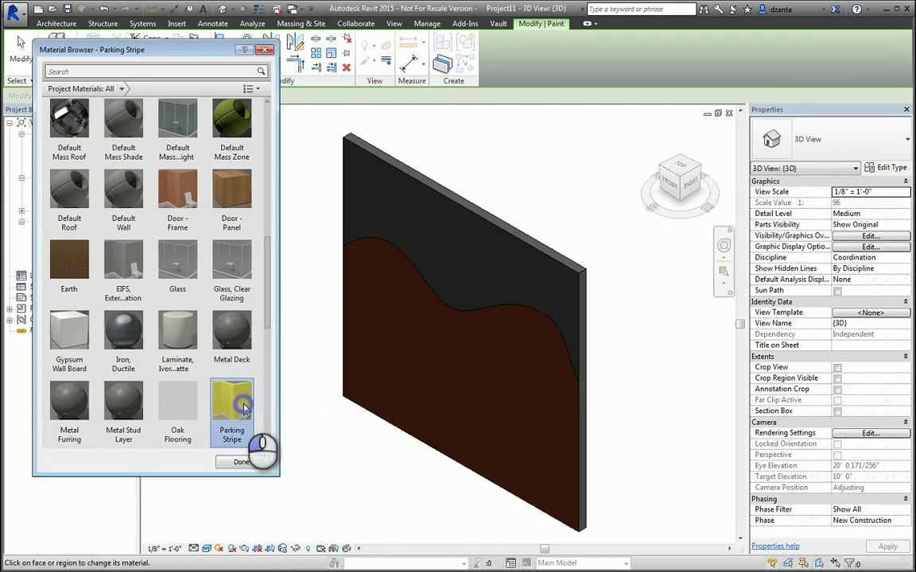
{"action": "left_click", "coordinate": [409, 210]}
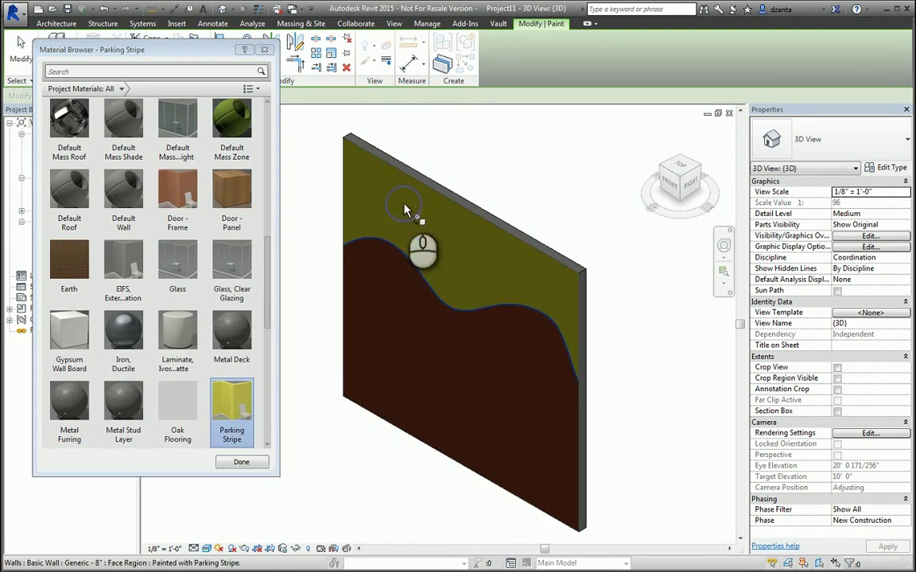
{"action": "left_click", "coordinate": [239, 463]}
{"action": "key", "text": "Escape"}
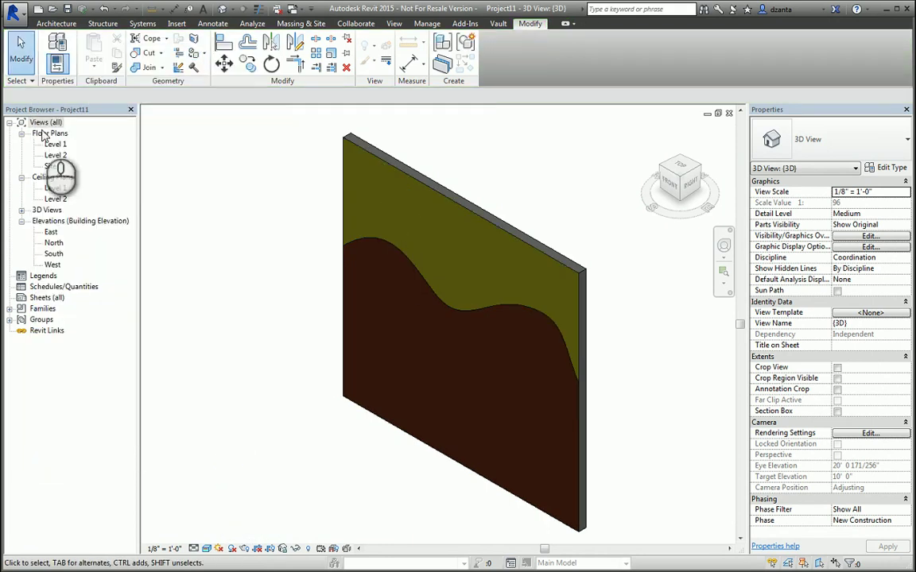
{"action": "left_click", "coordinate": [460, 295]}
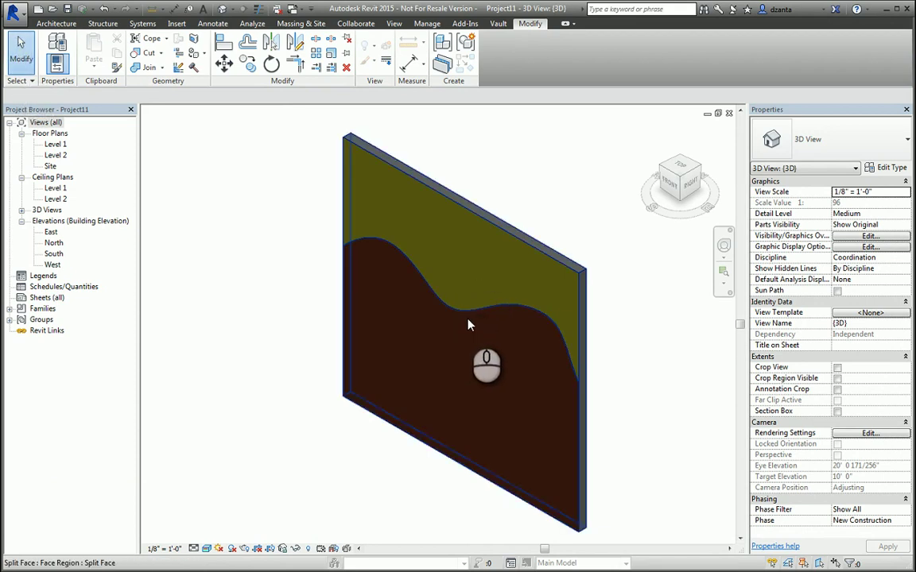
{"action": "left_click", "coordinate": [633, 334]}
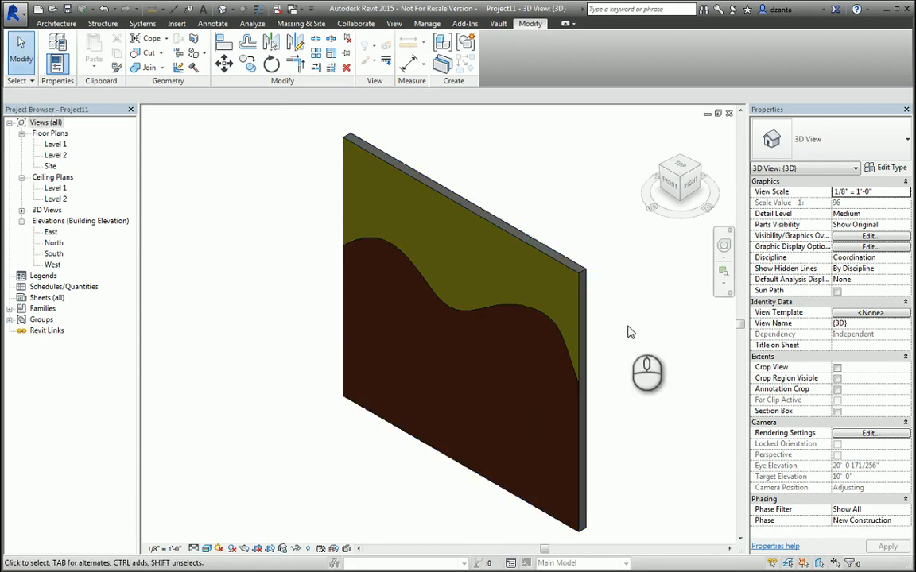
Open the Level 1 floor plan and draw a section line across the wall
{"action": "left_click", "coordinate": [59, 145]}
{"action": "double_click", "coordinate": [59, 144]}
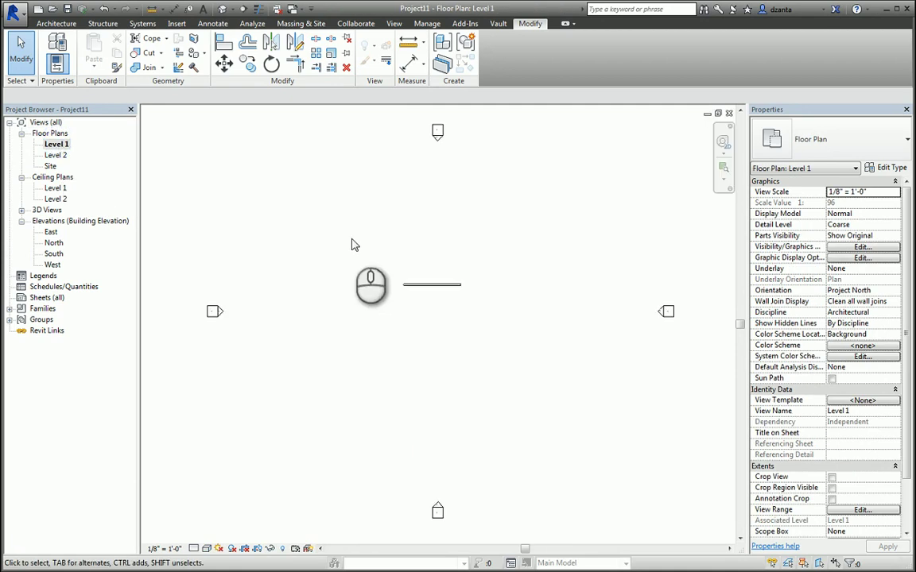
{"action": "scroll", "coordinate": [443, 268], "scroll_direction": "up", "scroll_amount": 4}
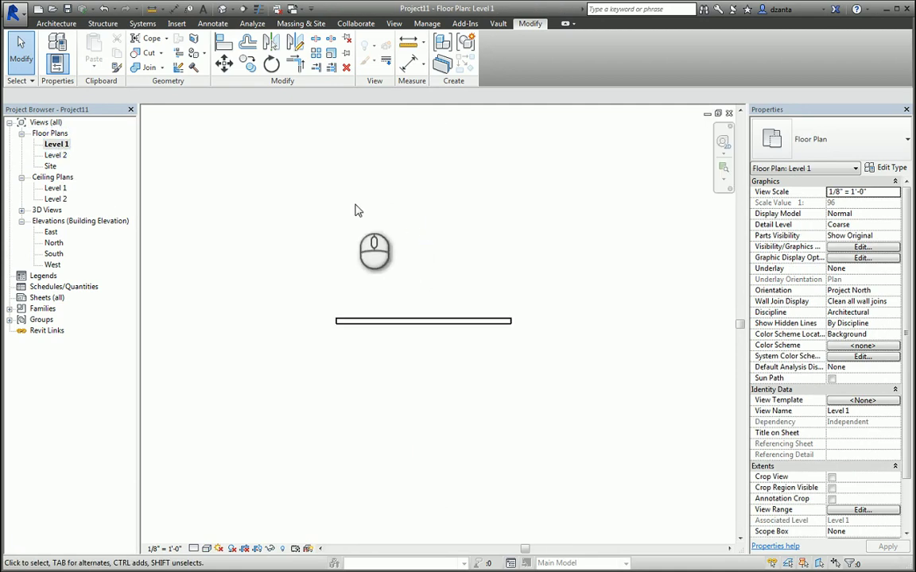
{"action": "left_click", "coordinate": [243, 8]}
{"action": "left_click", "coordinate": [432, 312]}
{"action": "left_click", "coordinate": [432, 339]}
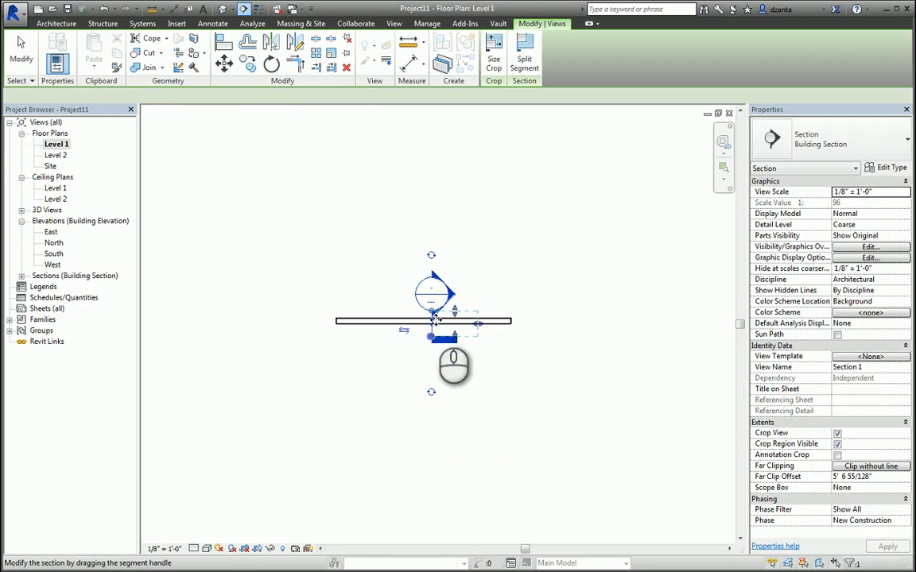
{"action": "scroll", "coordinate": [476, 287], "scroll_direction": "up", "scroll_amount": 3}
{"action": "key", "text": "Escape"}
Open the Section 1 view and set its detail level to Fine
{"action": "double_click", "coordinate": [467, 274]}
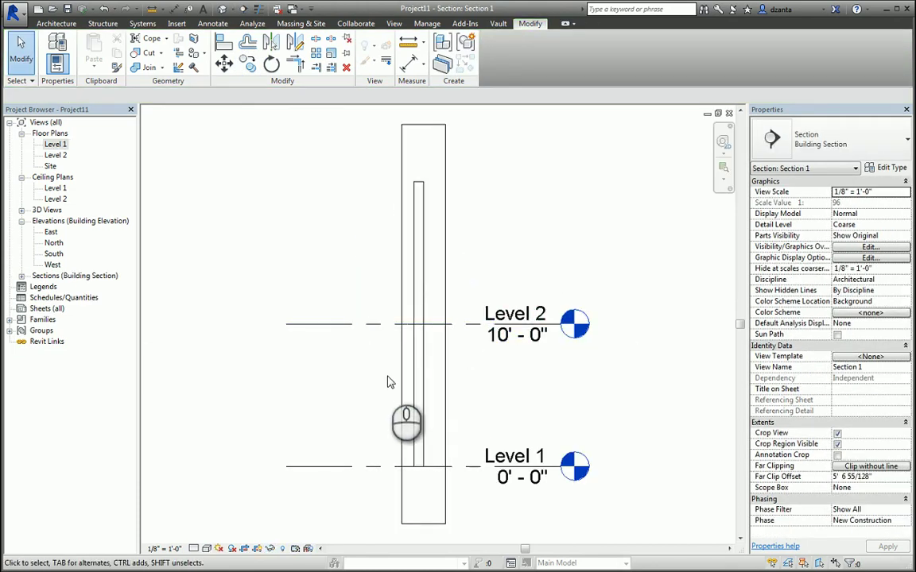
{"action": "scroll", "coordinate": [435, 429], "scroll_direction": "up", "scroll_amount": 4}
{"action": "left_click", "coordinate": [192, 549]}
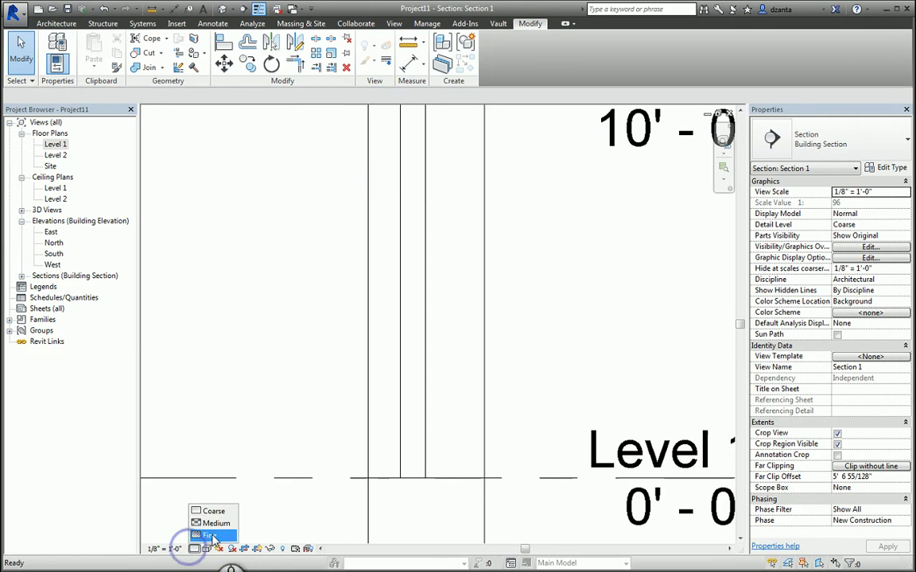
{"action": "left_click", "coordinate": [205, 538]}
{"action": "scroll", "coordinate": [566, 329], "scroll_direction": "down", "scroll_amount": 1}
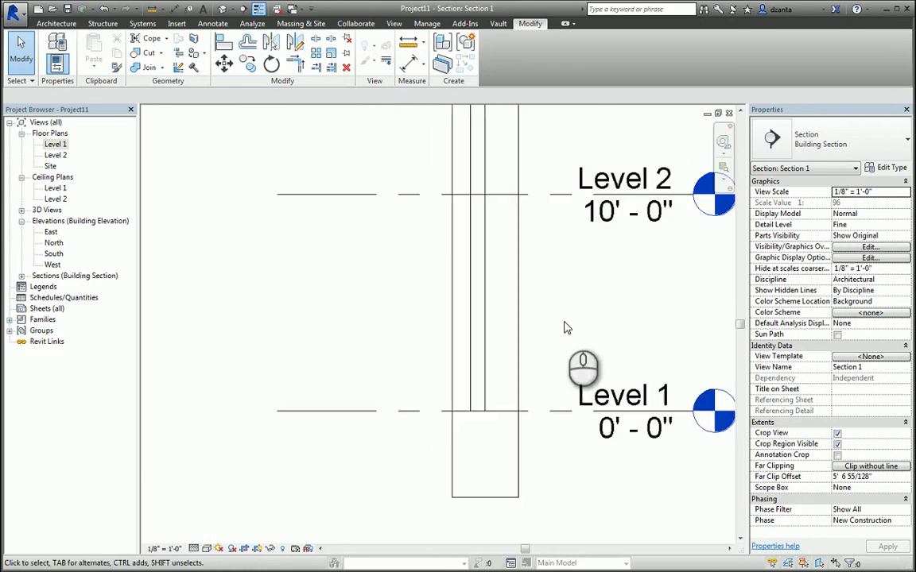
{"action": "scroll", "coordinate": [549, 362], "scroll_direction": "down", "scroll_amount": 2}
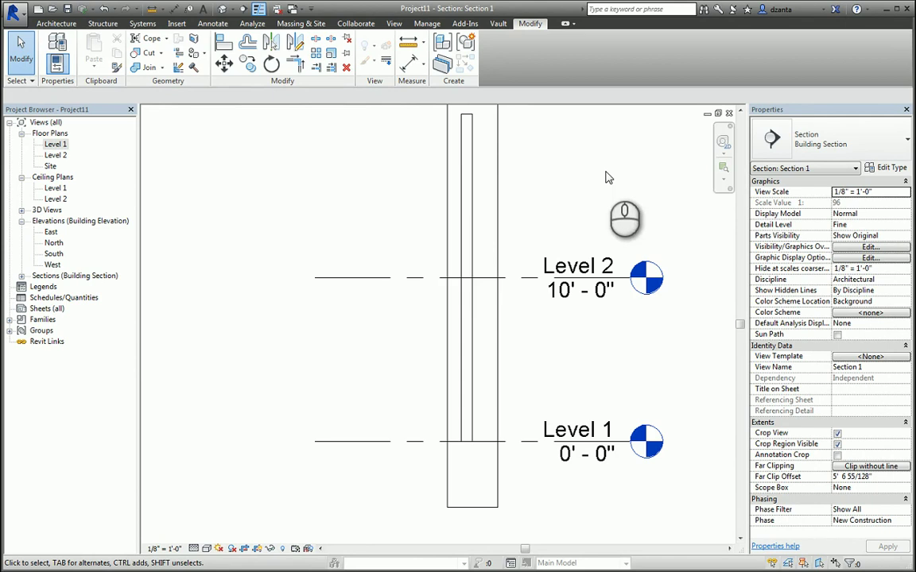
Return to the Level 1 plan and draw an 18'-0" Generic - 8" wall above the first
{"action": "left_click", "coordinate": [728, 113]}
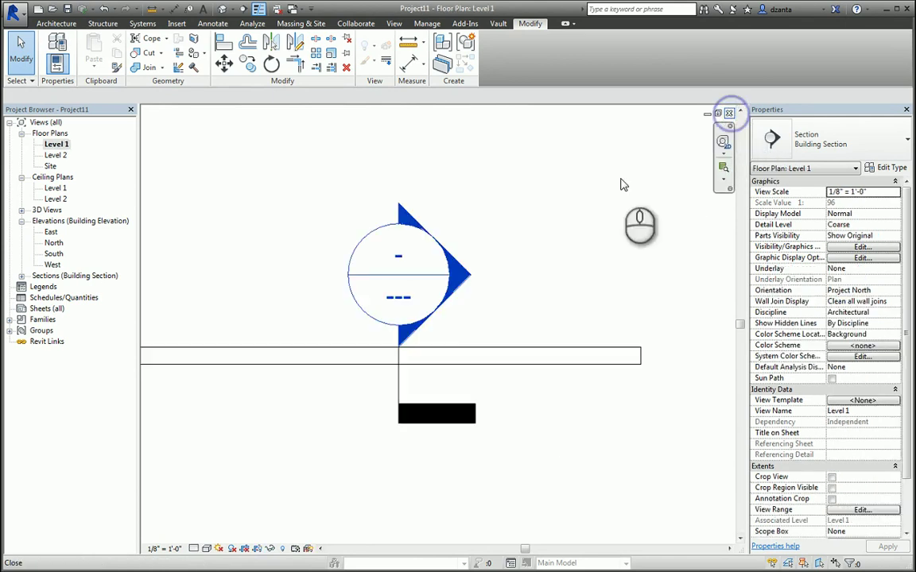
{"action": "scroll", "coordinate": [596, 246], "scroll_direction": "down", "scroll_amount": 2}
{"action": "middle_click_drag", "start_coordinate": [600, 253], "coordinate": [613, 375]}
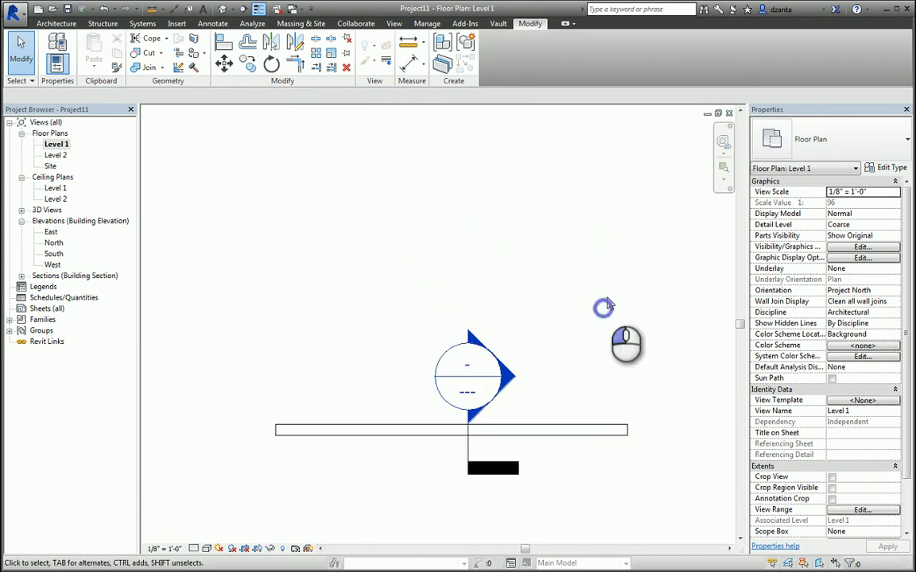
{"action": "left_click", "coordinate": [55, 23]}
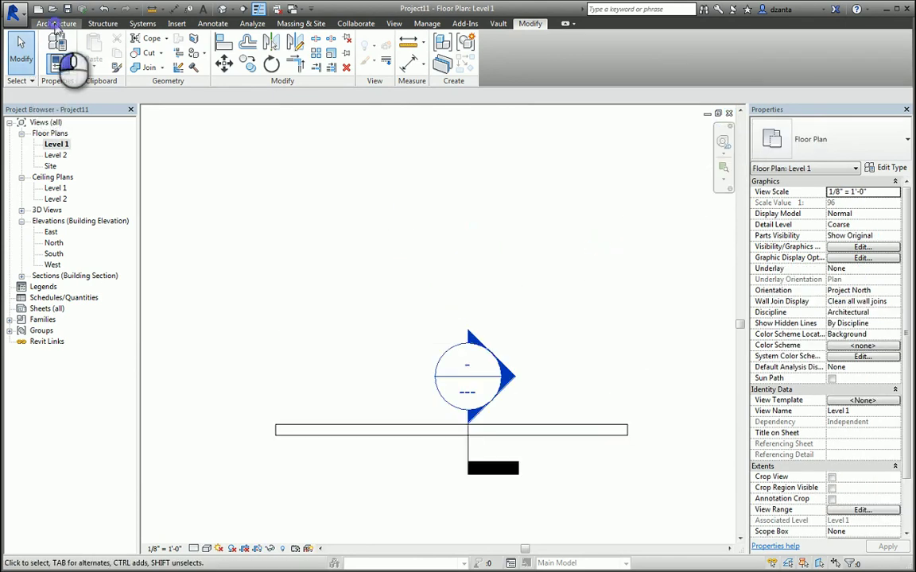
{"action": "left_click", "coordinate": [53, 47]}
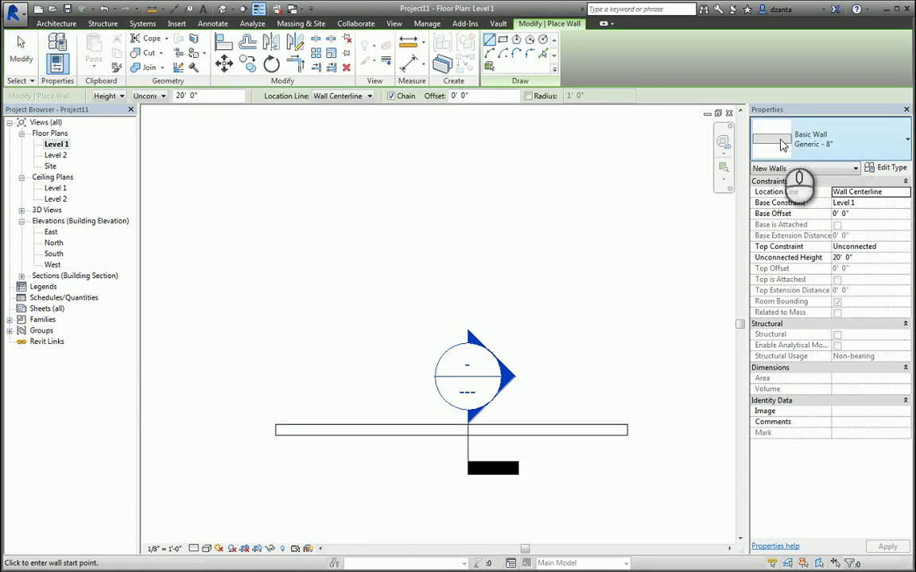
{"action": "left_click", "coordinate": [303, 291]}
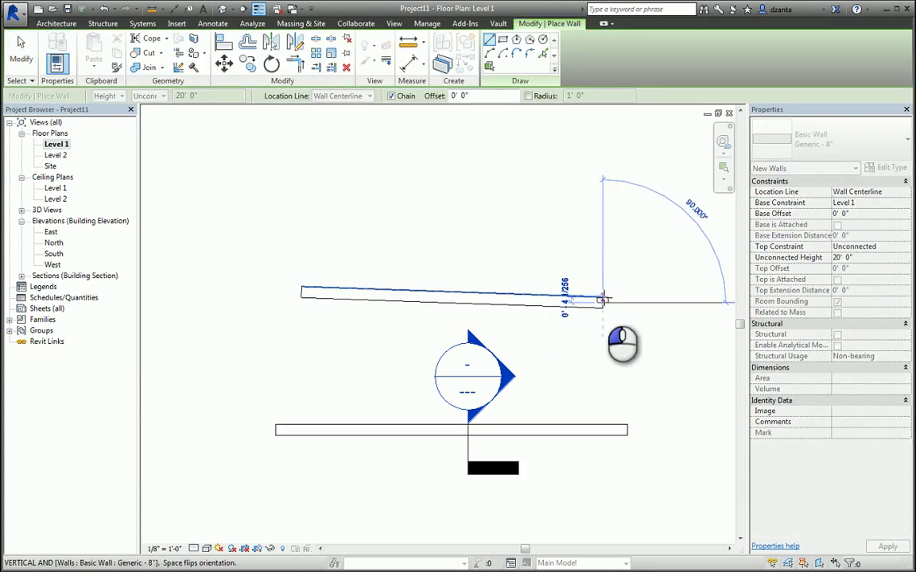
{"action": "left_click", "coordinate": [602, 298]}
{"action": "key", "text": "Escape"}
{"action": "key", "text": "Escape"}
{"action": "left_click", "coordinate": [603, 296]}
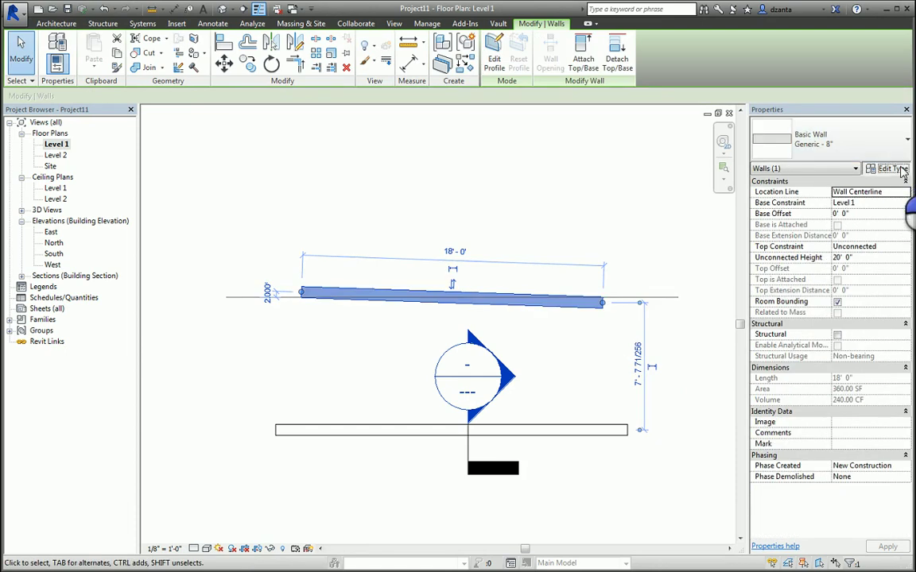
Insert a new exterior layer in the wall type structure and set its function to Finish 2 [5]
{"action": "left_click", "coordinate": [896, 167]}
{"action": "left_click", "coordinate": [566, 255]}
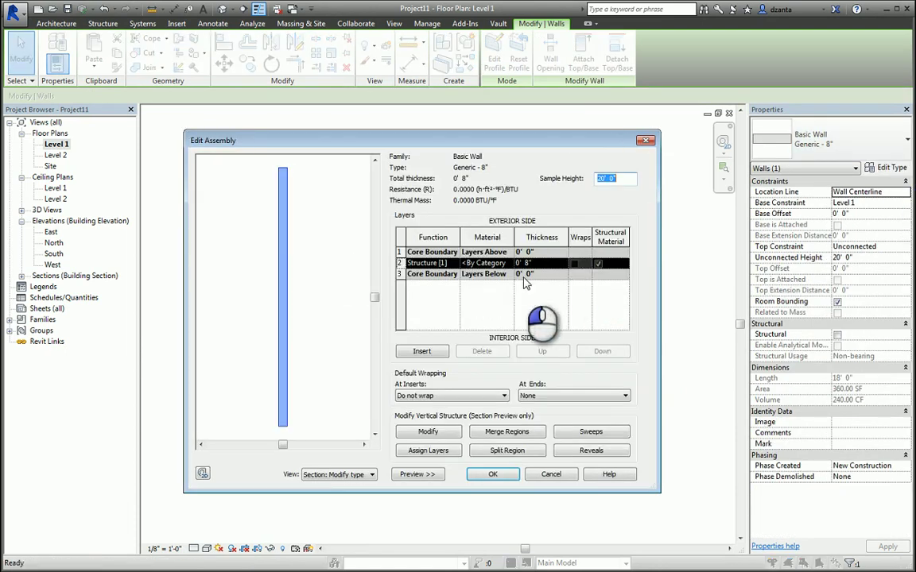
{"action": "left_click", "coordinate": [436, 355]}
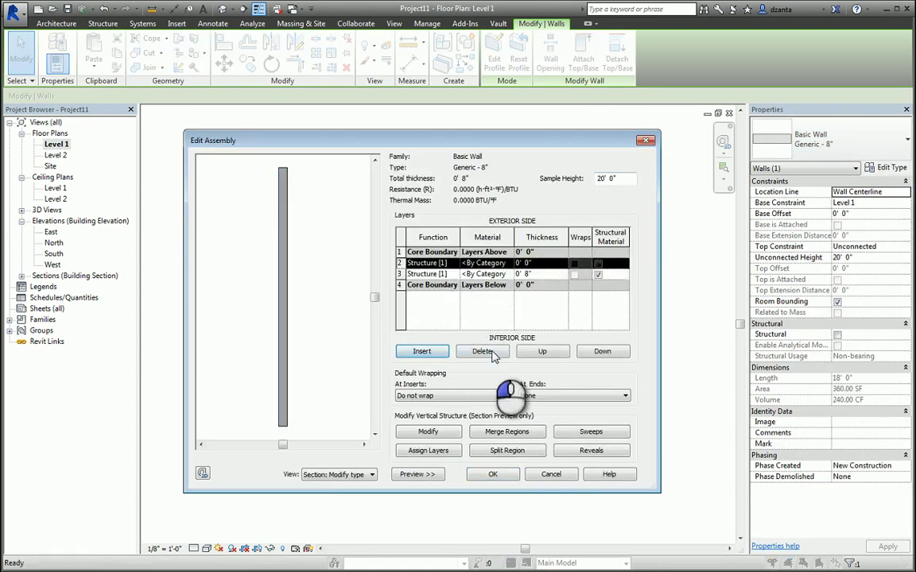
{"action": "left_click", "coordinate": [541, 351]}
{"action": "left_click", "coordinate": [426, 252]}
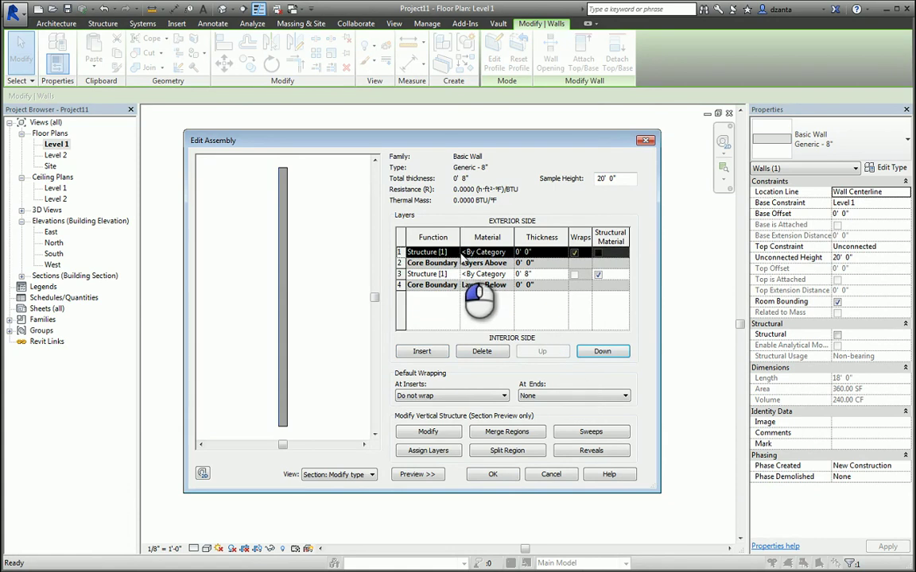
{"action": "left_click", "coordinate": [454, 252]}
{"action": "left_click", "coordinate": [425, 299]}
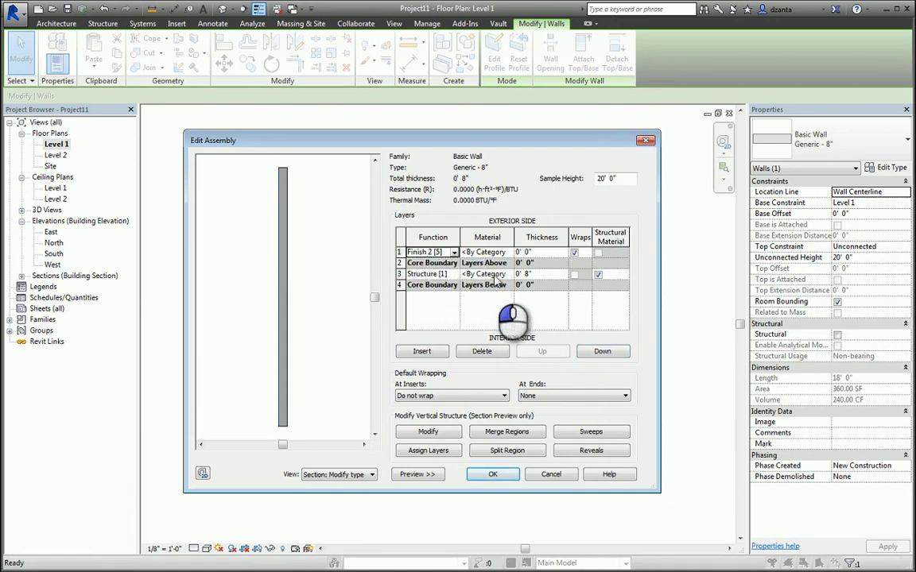
{"action": "left_click", "coordinate": [477, 252]}
Assign Wood to the new finish layer and apply a Wood 3 surface pattern
{"action": "left_click", "coordinate": [505, 252]}
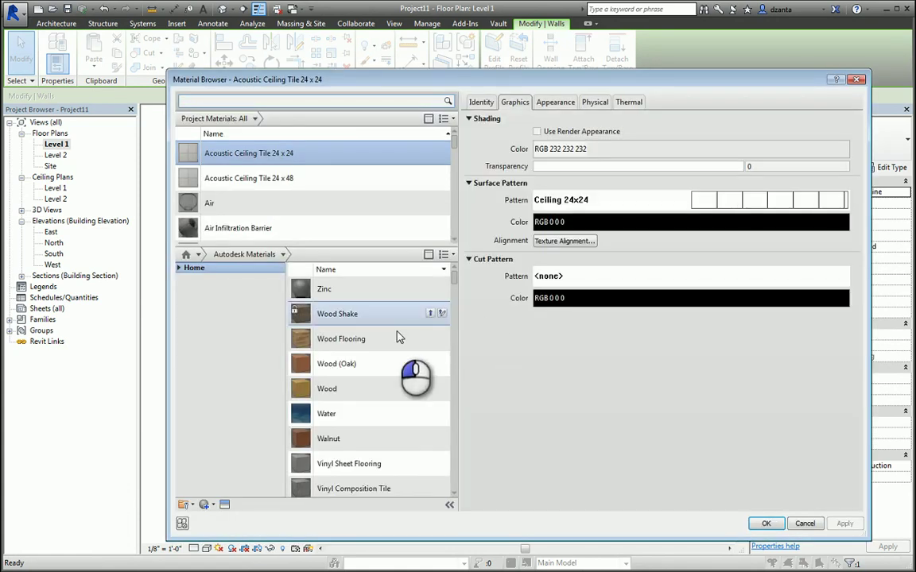
{"action": "double_click", "coordinate": [388, 395]}
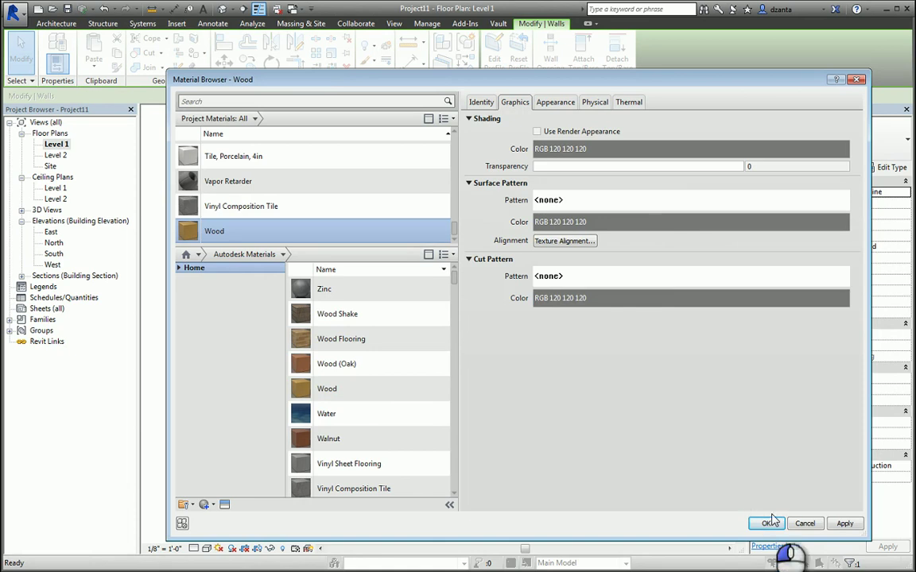
{"action": "left_click", "coordinate": [628, 200]}
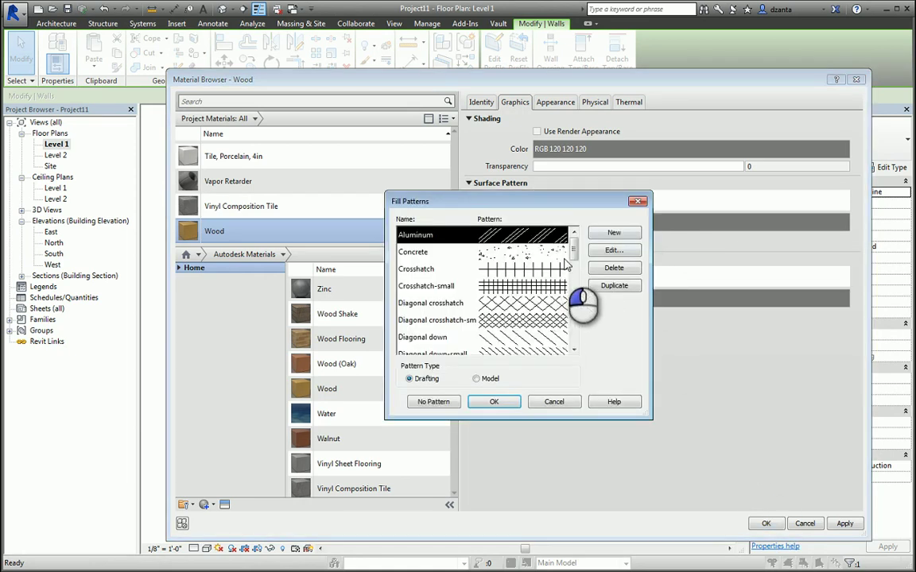
{"action": "left_click_drag", "start_coordinate": [574, 251], "coordinate": [572, 343]}
{"action": "double_click", "coordinate": [521, 320]}
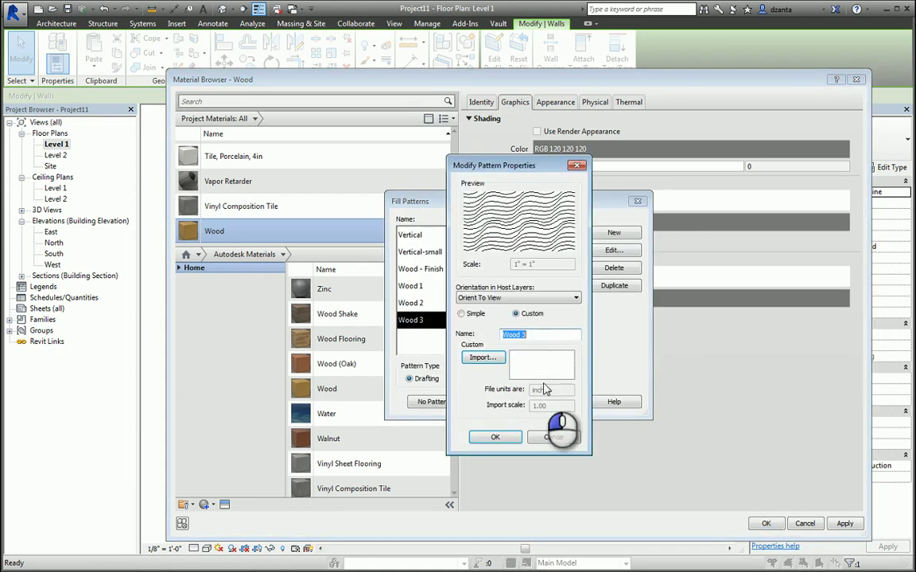
{"action": "left_click", "coordinate": [497, 437]}
{"action": "left_click", "coordinate": [506, 401]}
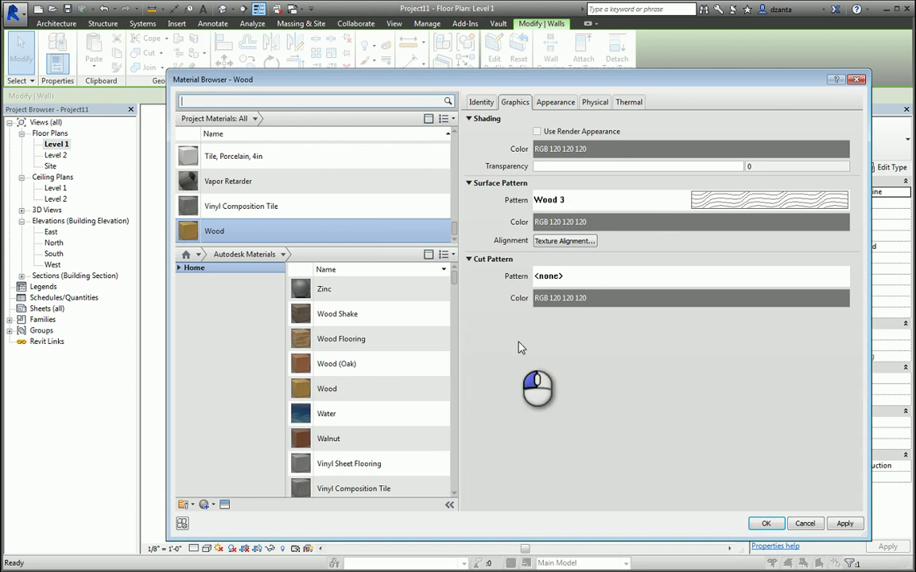
Change the Wood surface pattern to model pattern HerringBone 2x6 and confirm the material
{"action": "left_click", "coordinate": [648, 200]}
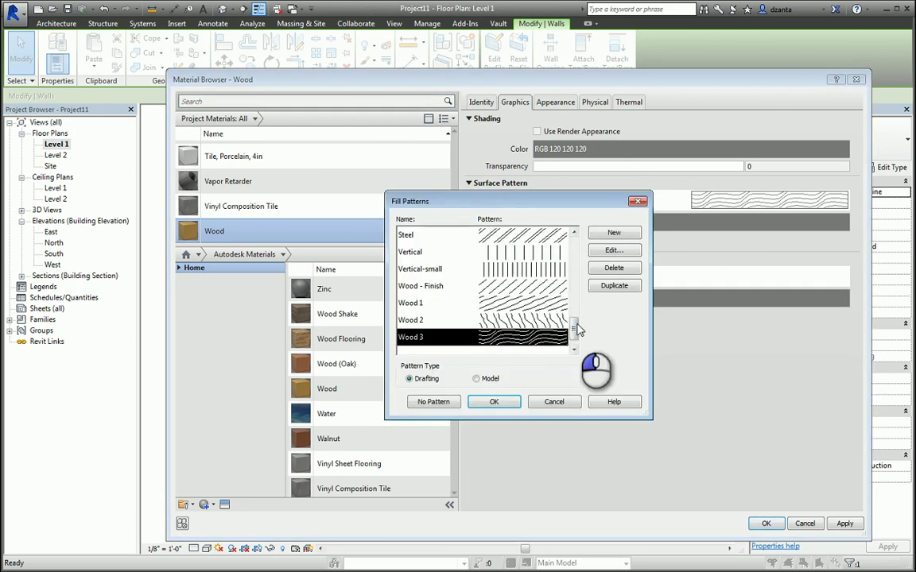
{"action": "left_click", "coordinate": [476, 378]}
{"action": "left_click_drag", "start_coordinate": [582, 287], "coordinate": [579, 346]}
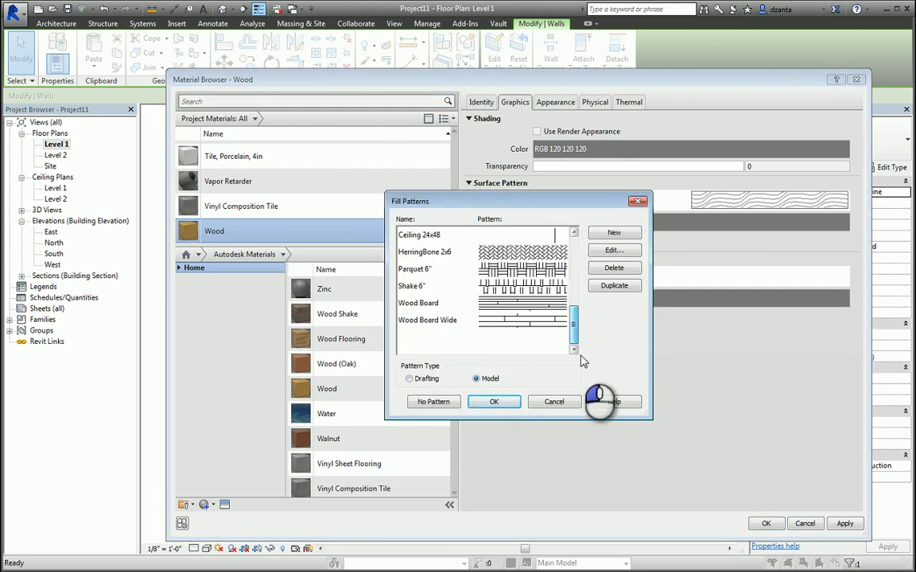
{"action": "left_click", "coordinate": [477, 251]}
{"action": "left_click", "coordinate": [479, 404]}
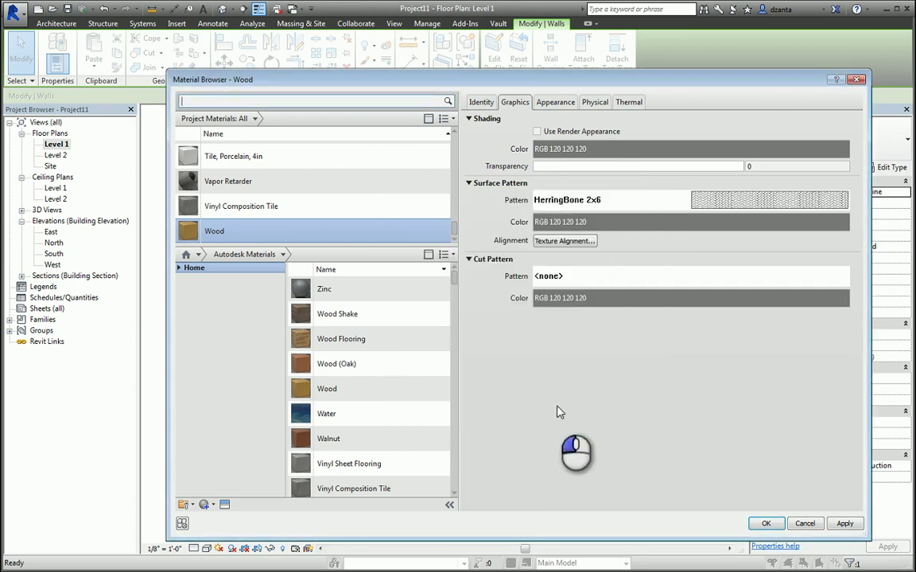
{"action": "left_click", "coordinate": [765, 523]}
Set the Wood finish layer to 2" thick, making the wall type 10" overall, and accept the assembly
{"action": "left_click", "coordinate": [551, 251]}
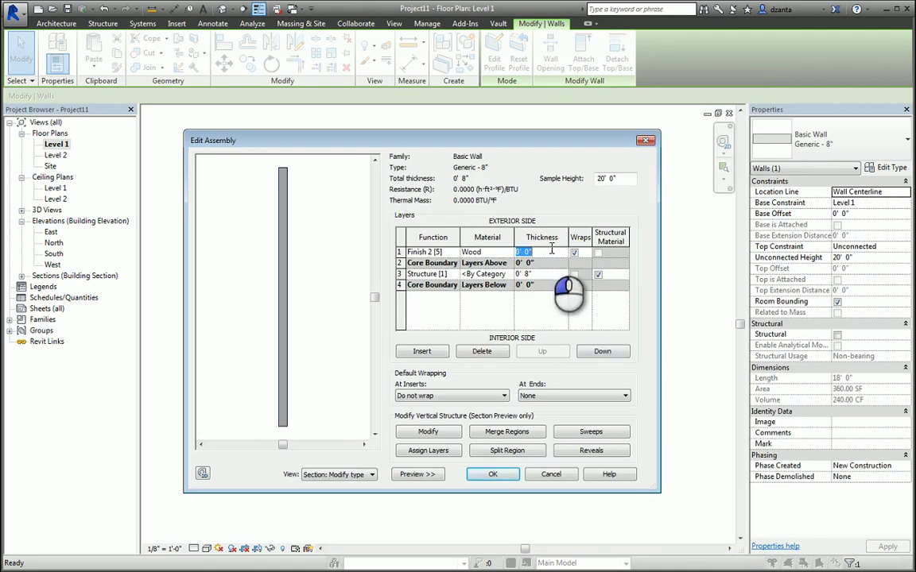
{"action": "type", "text": "2\""}
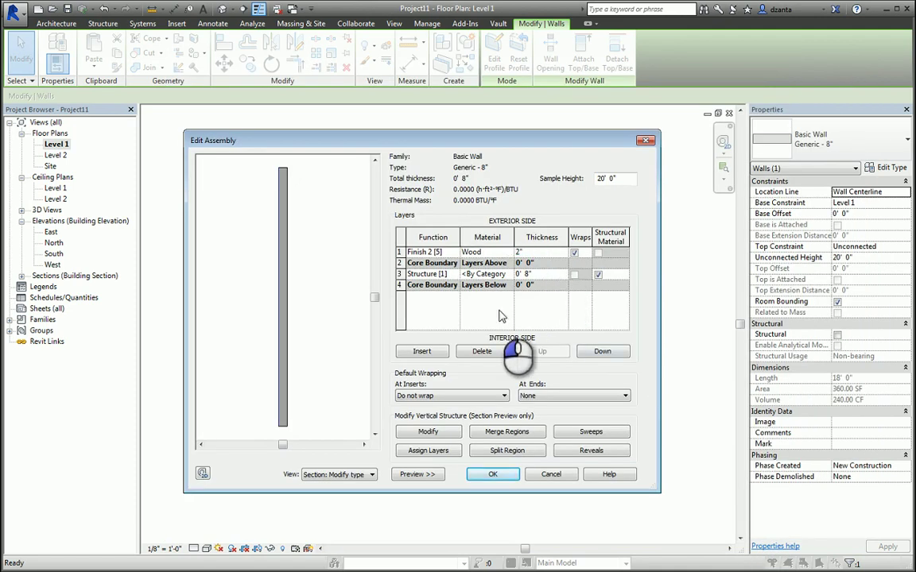
{"action": "left_click", "coordinate": [333, 387]}
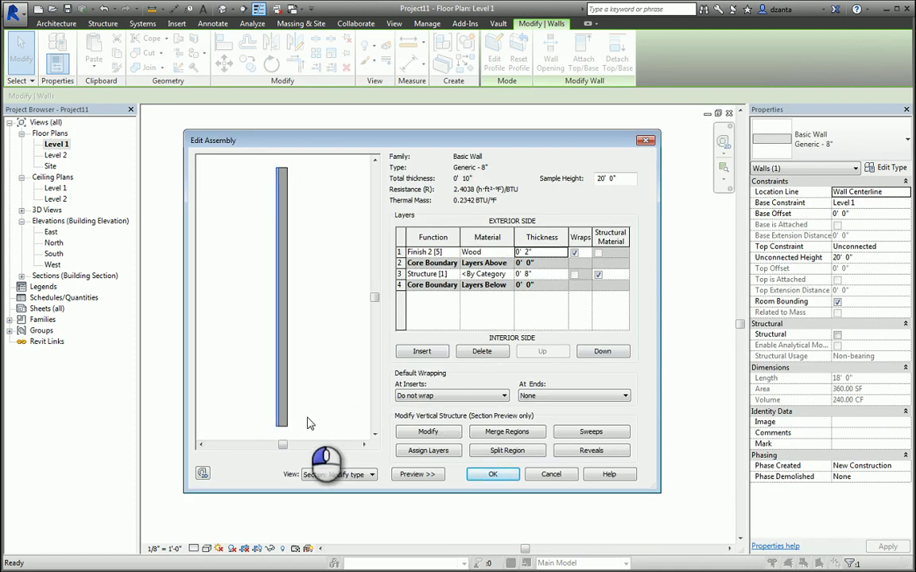
{"action": "scroll", "coordinate": [286, 429], "scroll_direction": "up", "scroll_amount": 4}
{"action": "scroll", "coordinate": [286, 343], "scroll_direction": "up", "scroll_amount": 3}
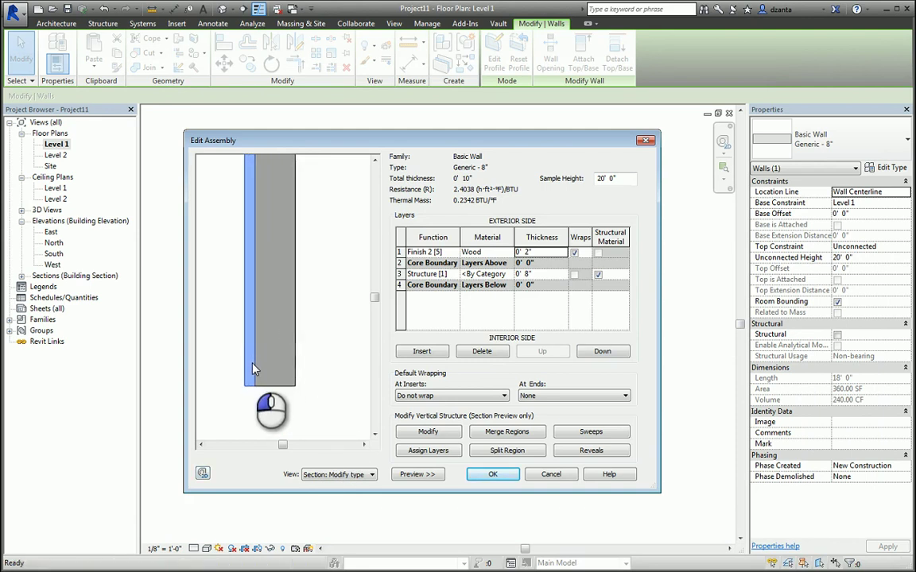
{"action": "left_click", "coordinate": [493, 474]}
Accept the wall type changes and switch the Level 1 plan to Medium detail level
{"action": "left_click", "coordinate": [498, 474]}
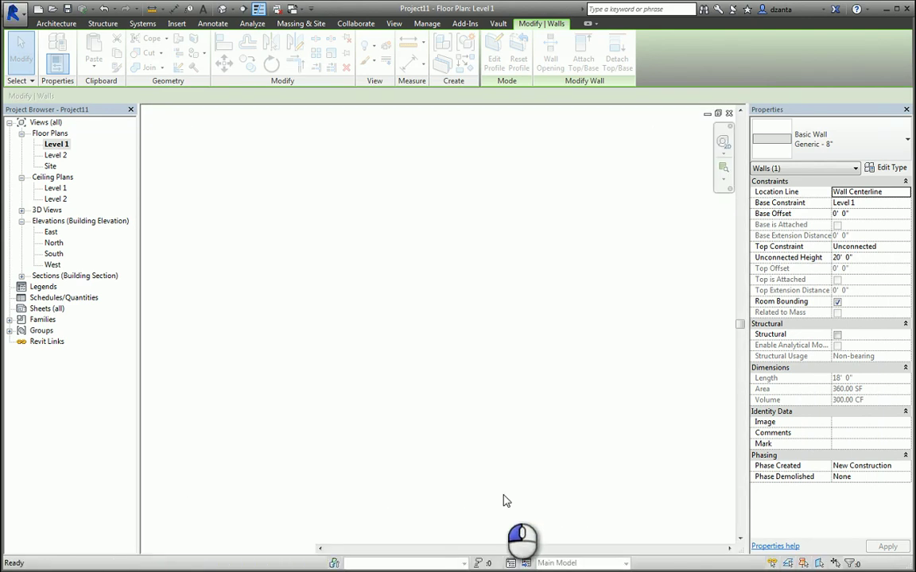
{"action": "left_click", "coordinate": [223, 509]}
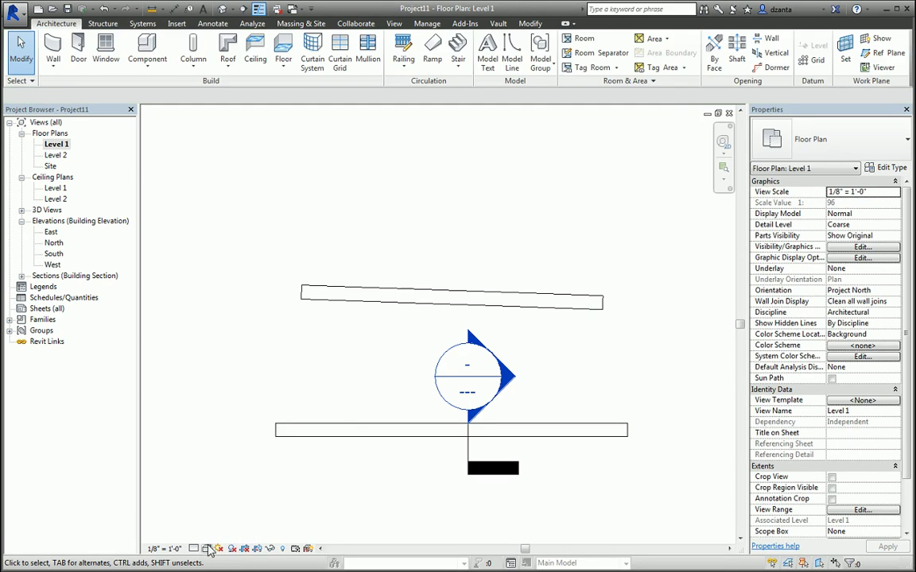
{"action": "left_click", "coordinate": [194, 548]}
{"action": "left_click", "coordinate": [202, 522]}
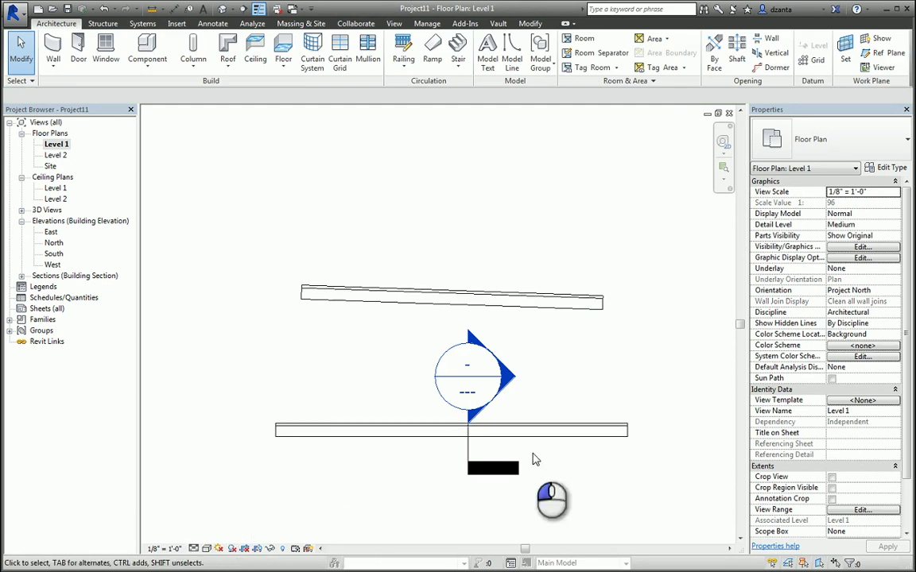
{"action": "scroll", "coordinate": [584, 439], "scroll_direction": "up", "scroll_amount": 2}
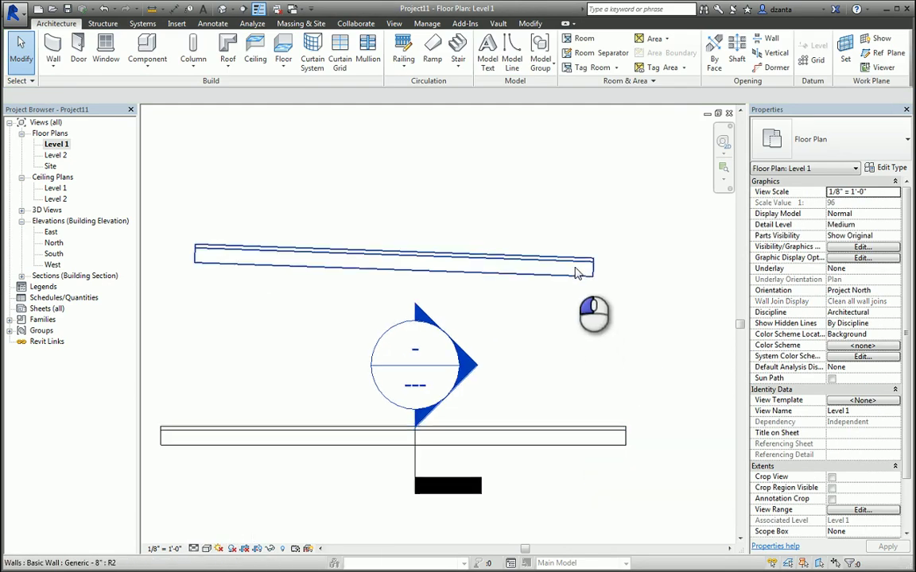
Switch to the default 3D view and orbit to frame the painted wall beside the 10" wood-finished wall
{"action": "left_click", "coordinate": [222, 9]}
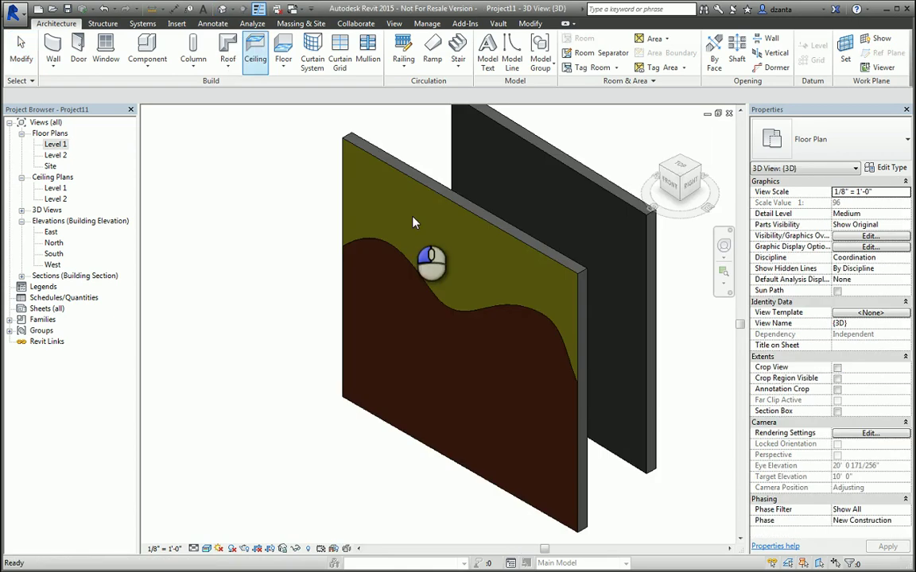
{"action": "middle_click_drag", "start_coordinate": [454, 297], "coordinate": [615, 415], "text": "shift"}
{"action": "scroll", "coordinate": [694, 412], "scroll_direction": "down", "scroll_amount": 2}
{"action": "scroll", "coordinate": [612, 402], "scroll_direction": "up", "scroll_amount": 3}
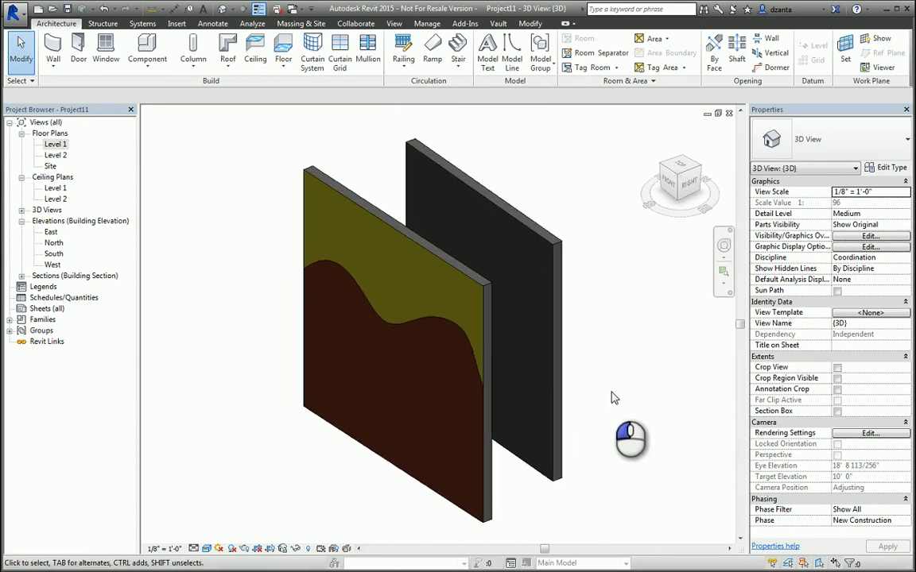